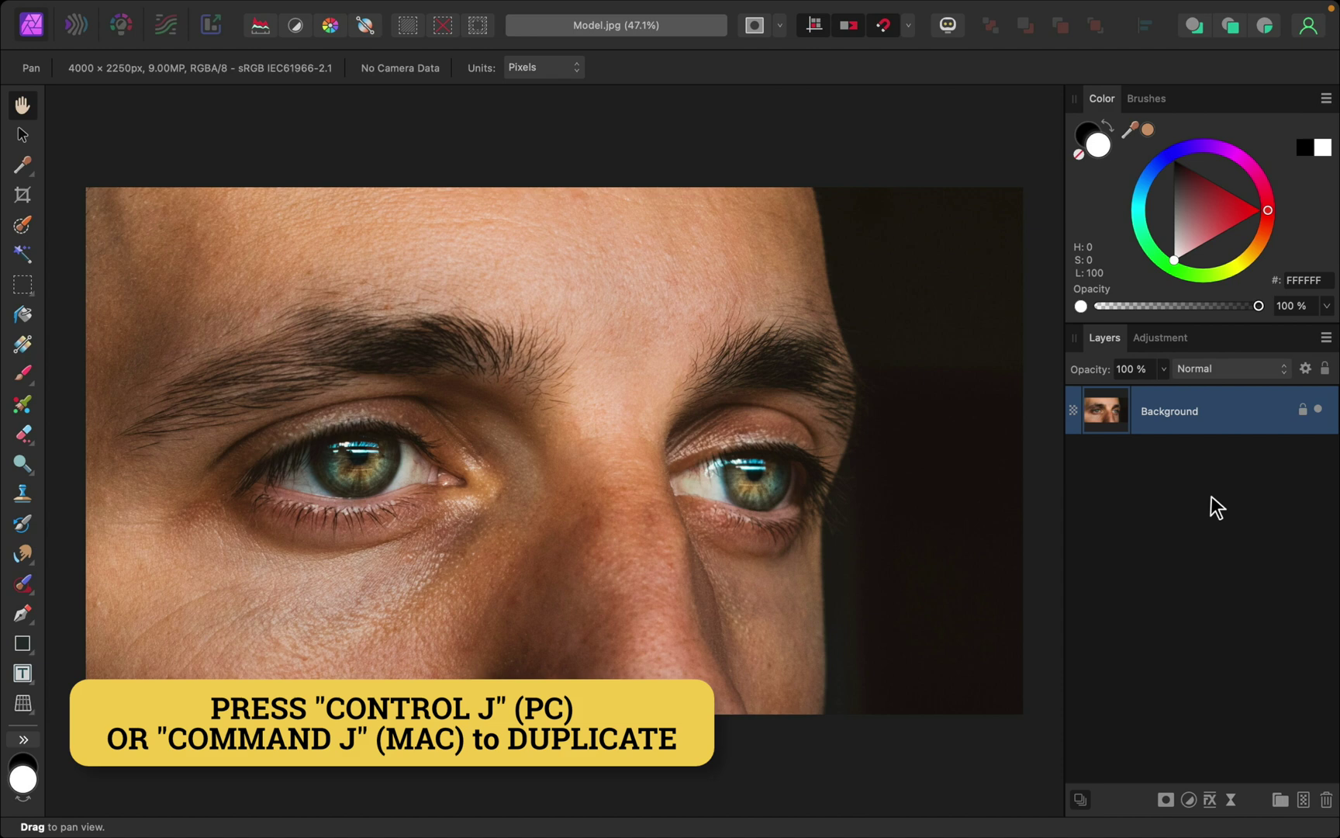
Duplicate the Background layer with Cmd+J and open the Filters menu
key("super+j")
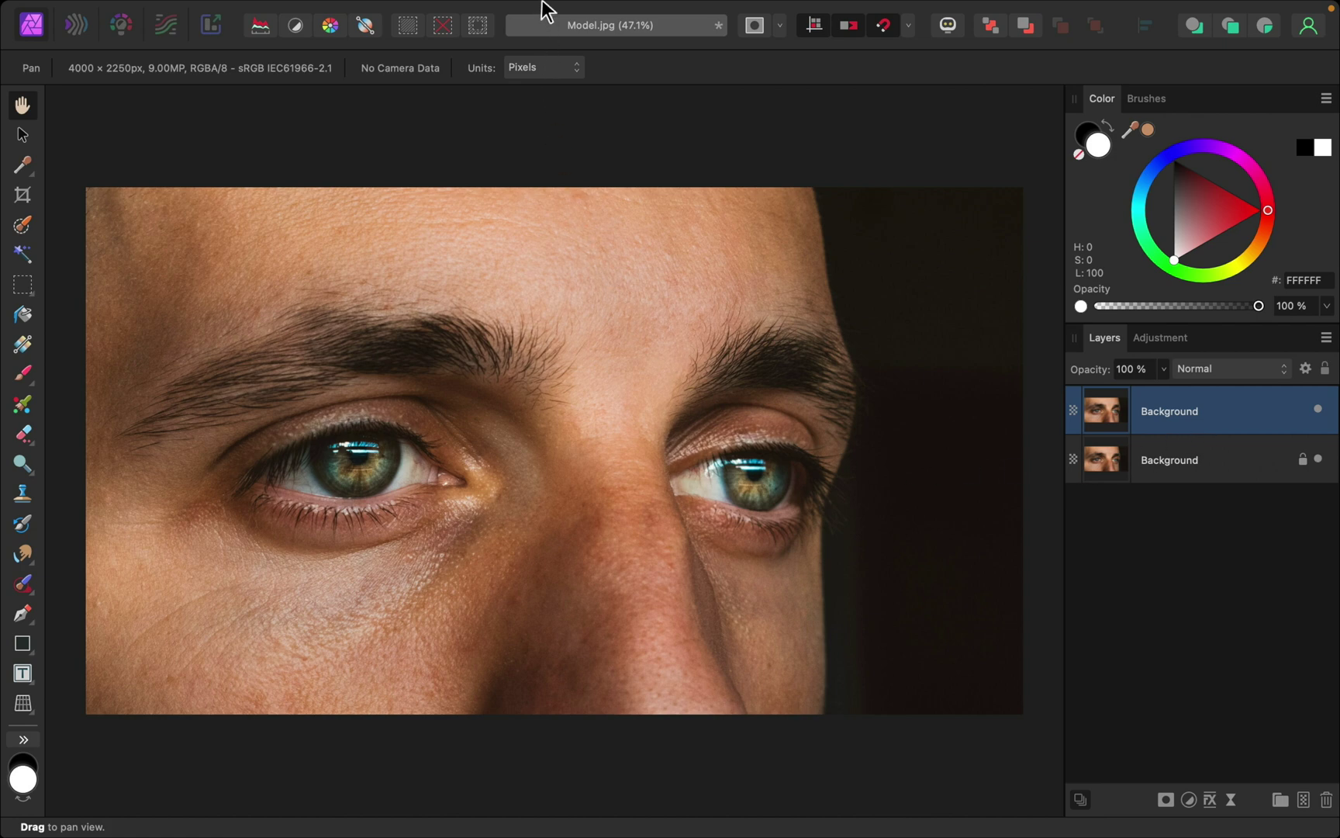
left_click(590, 12)
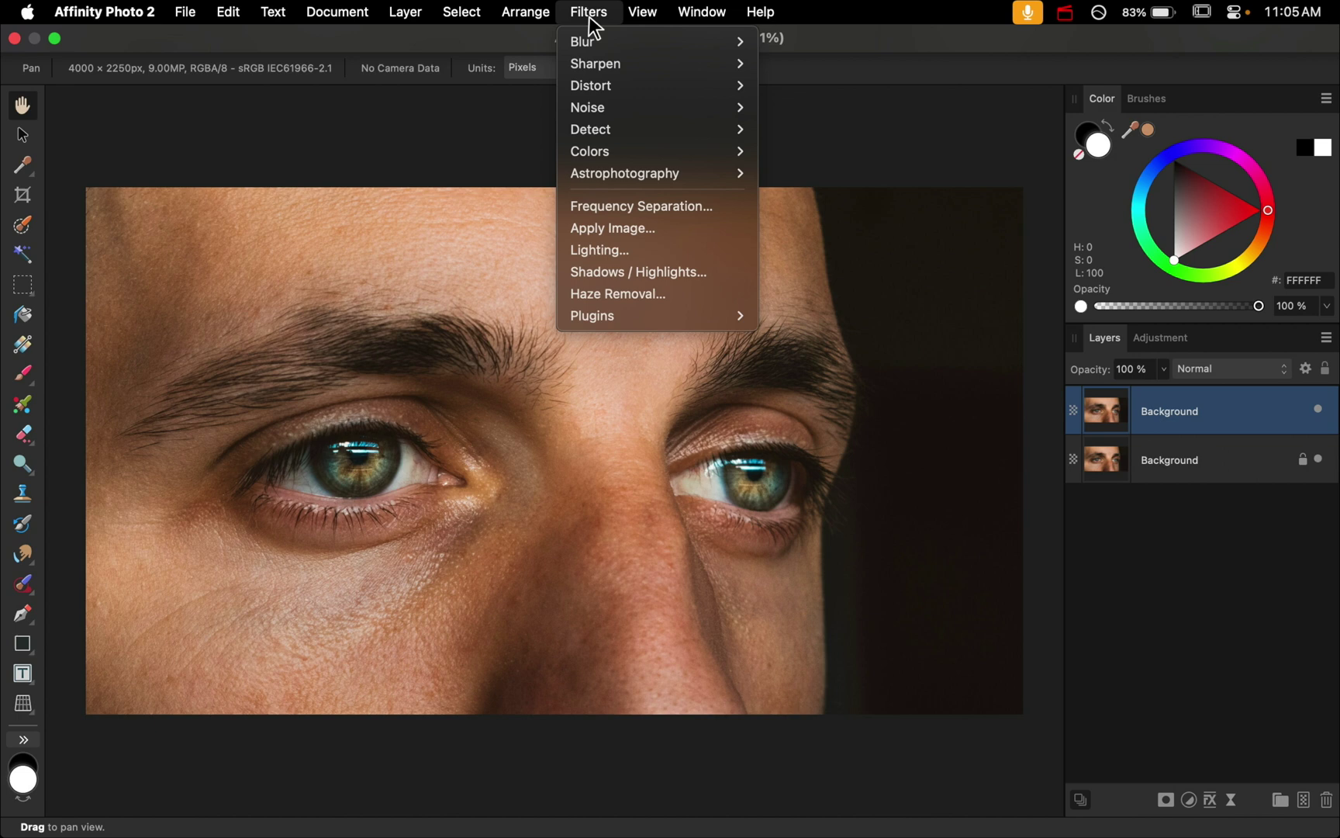
Run Frequency Separation on the copy, comparing radii and settling on 7 px
left_click(709, 209)
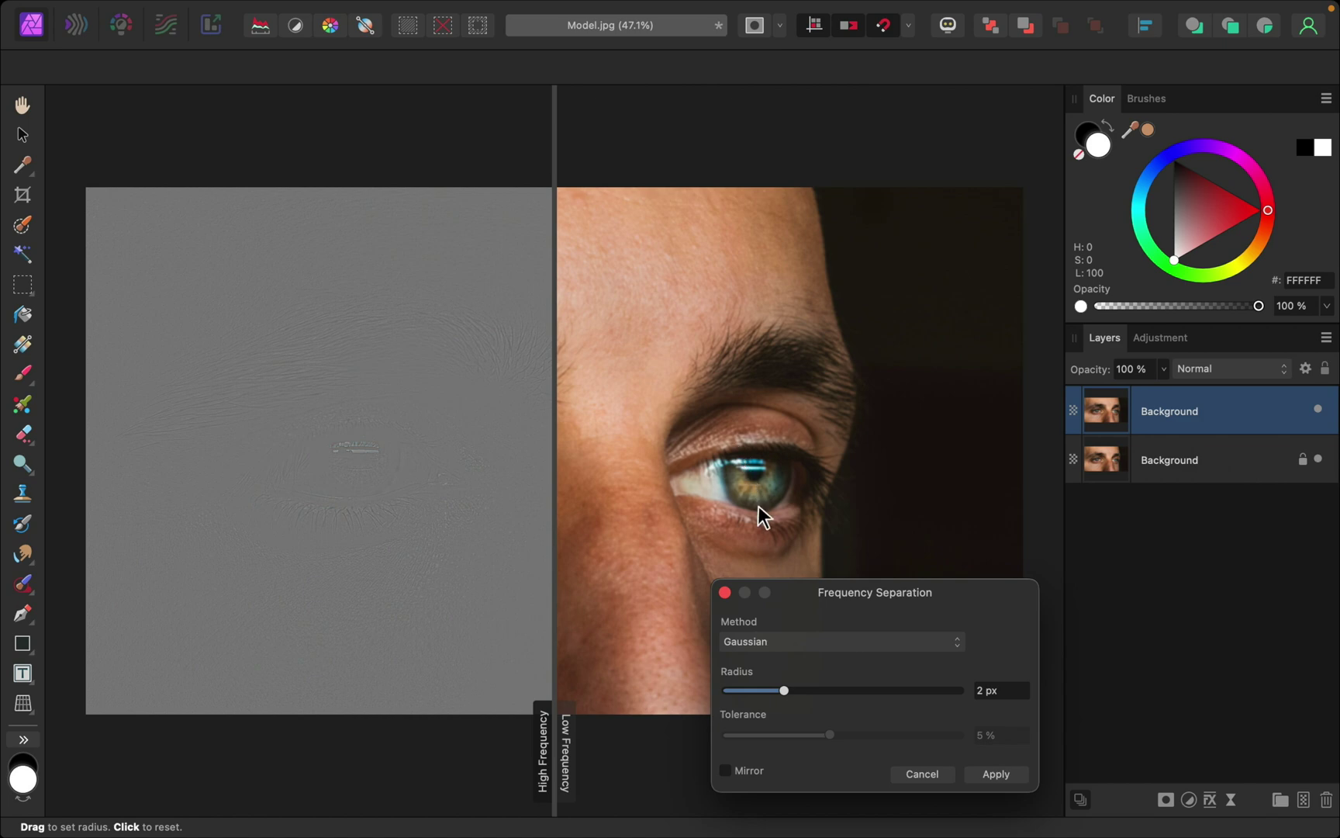
left_click_drag(778, 675, 858, 694)
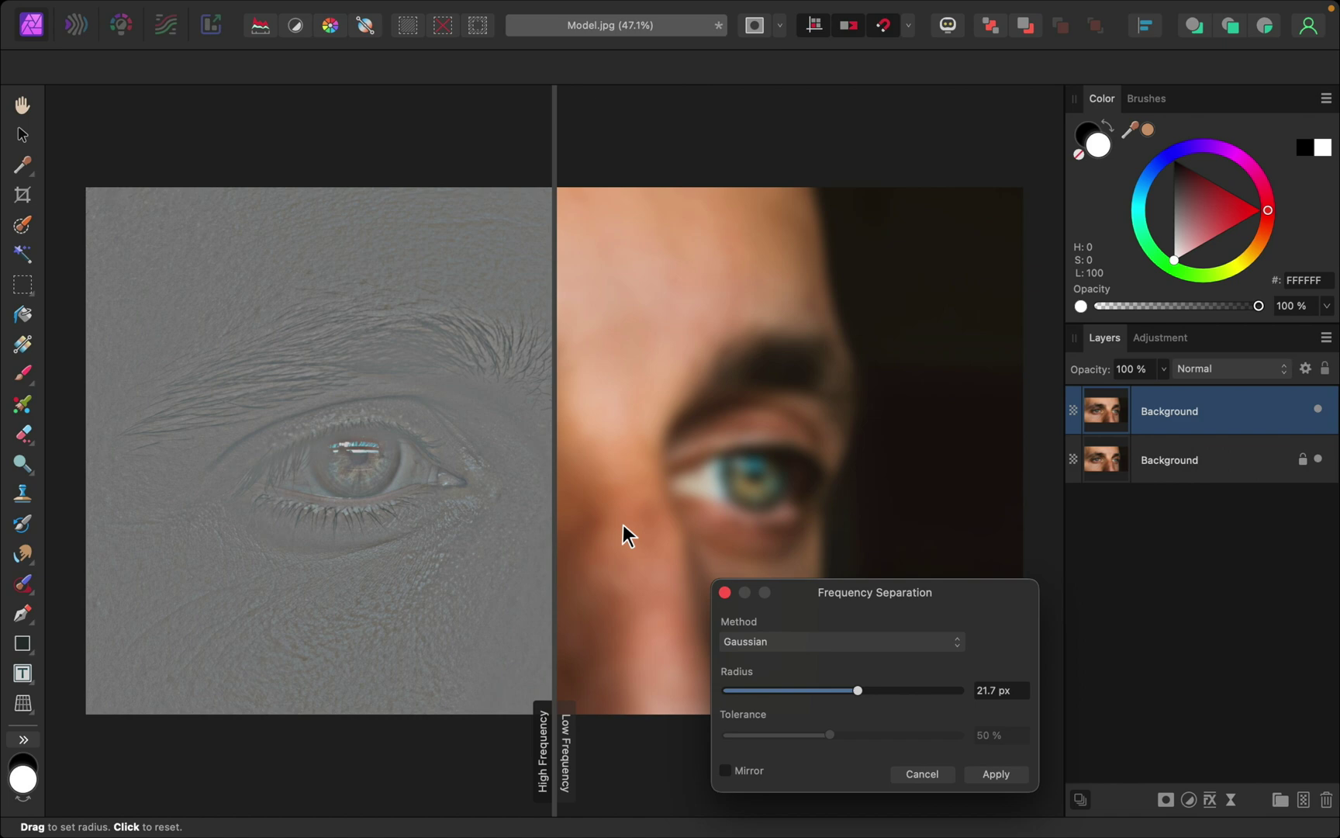
left_click_drag(858, 691, 810, 696)
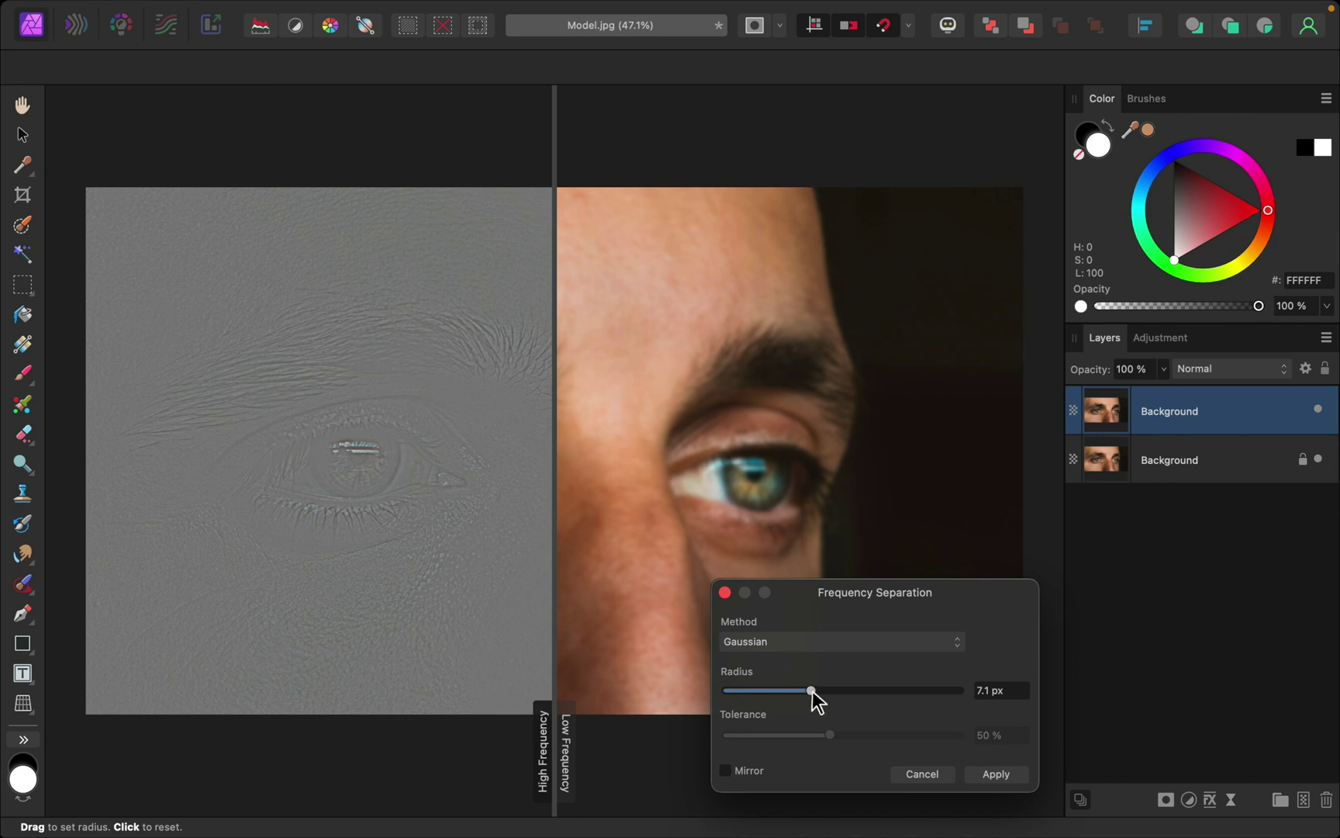
left_click_drag(812, 693, 873, 692)
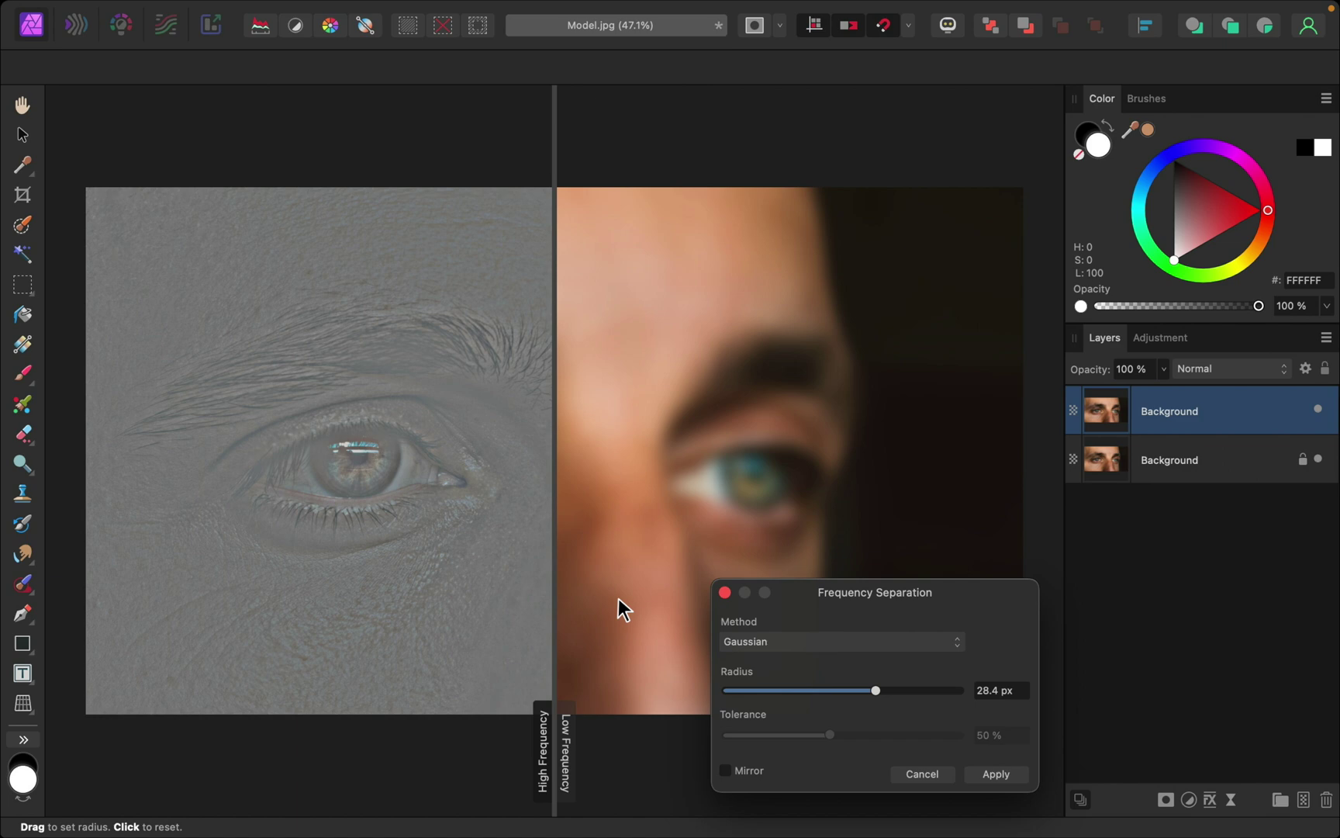
left_click_drag(870, 695, 806, 692)
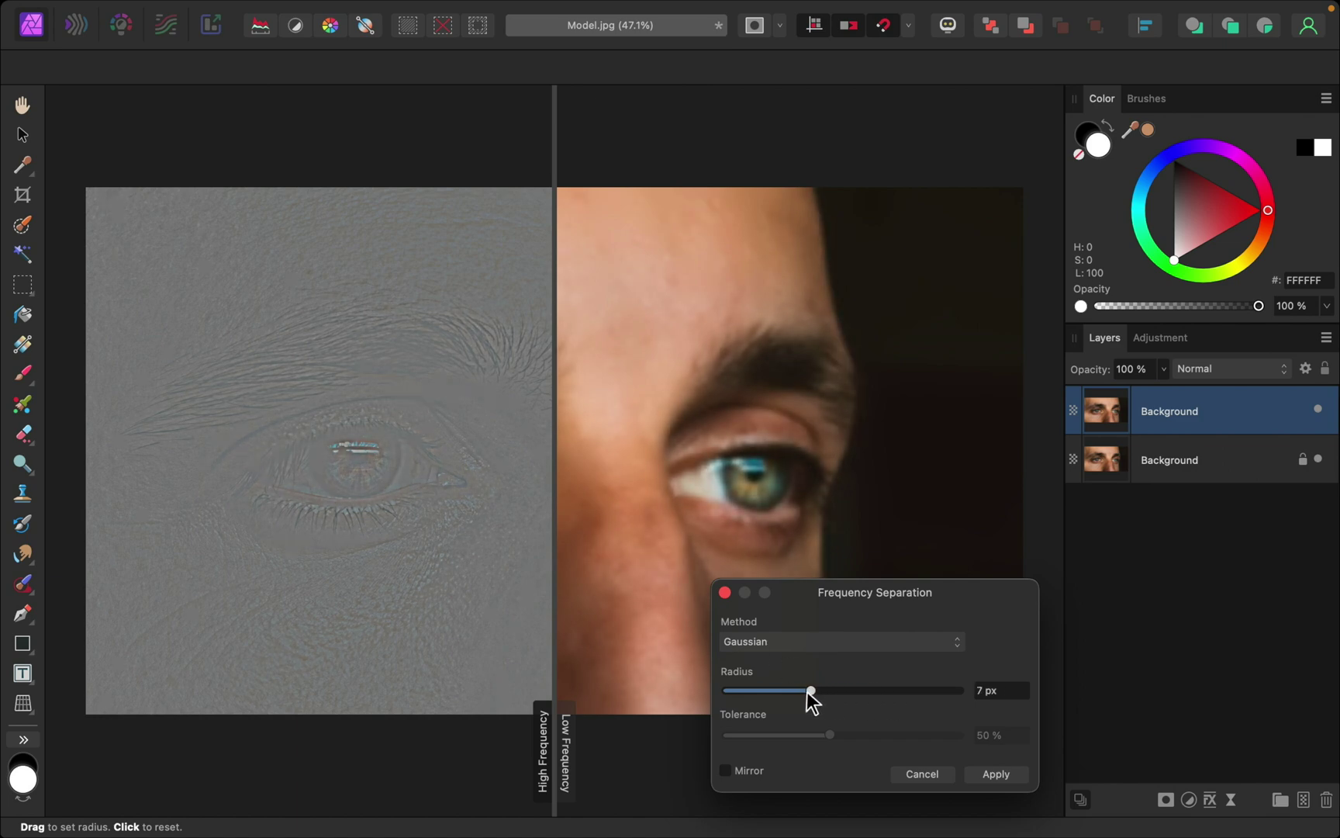
Apply the separation and add an empty pixel layer above Low Frequency
left_click(1020, 775)
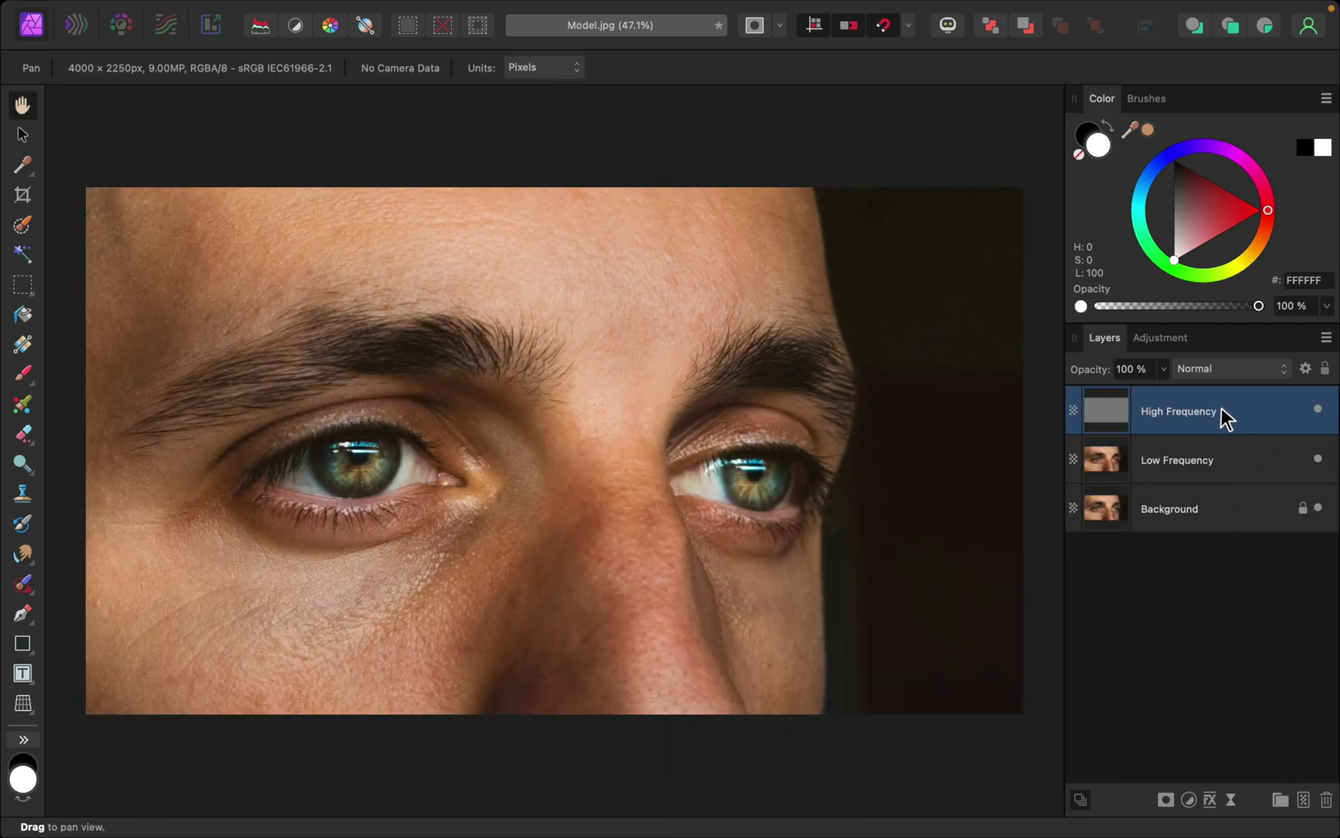
left_click(1193, 468)
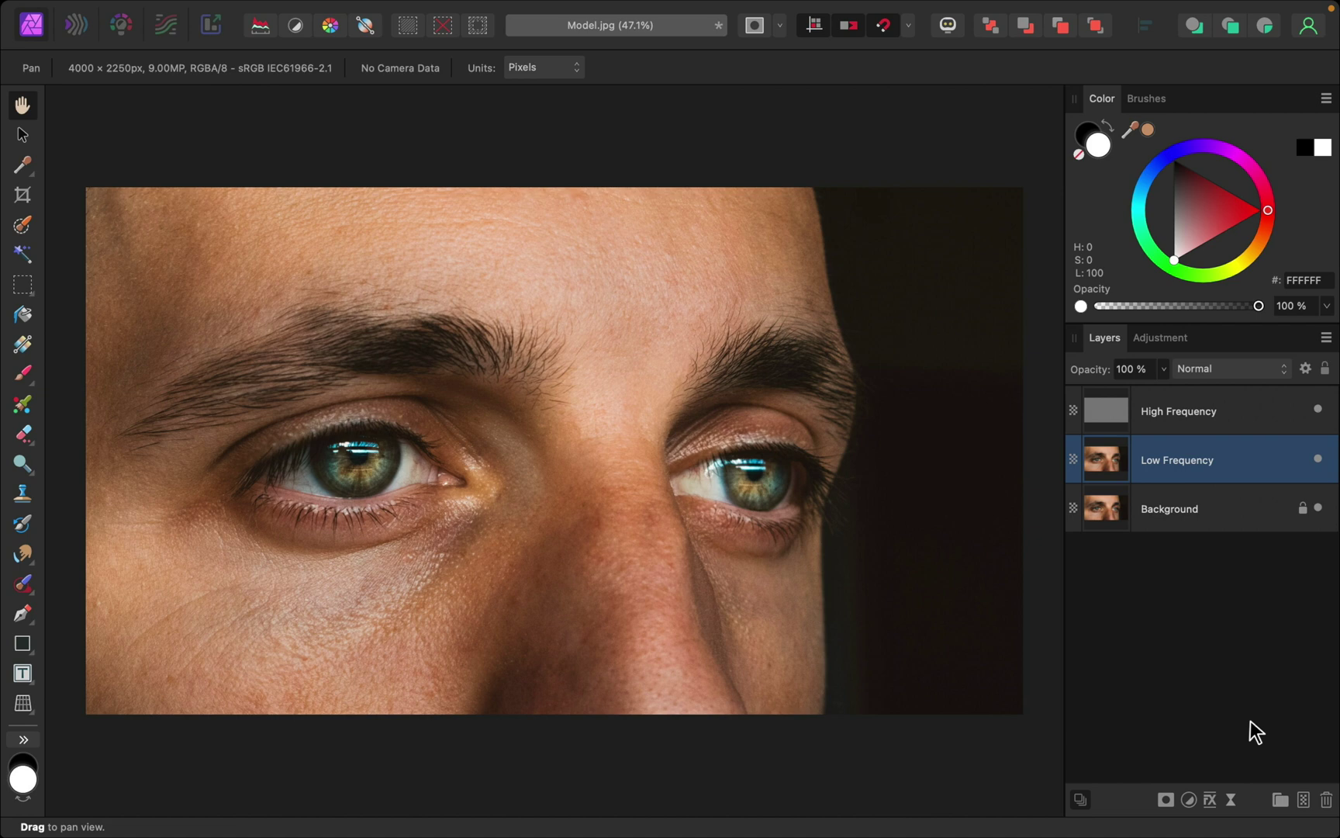
left_click(1304, 799)
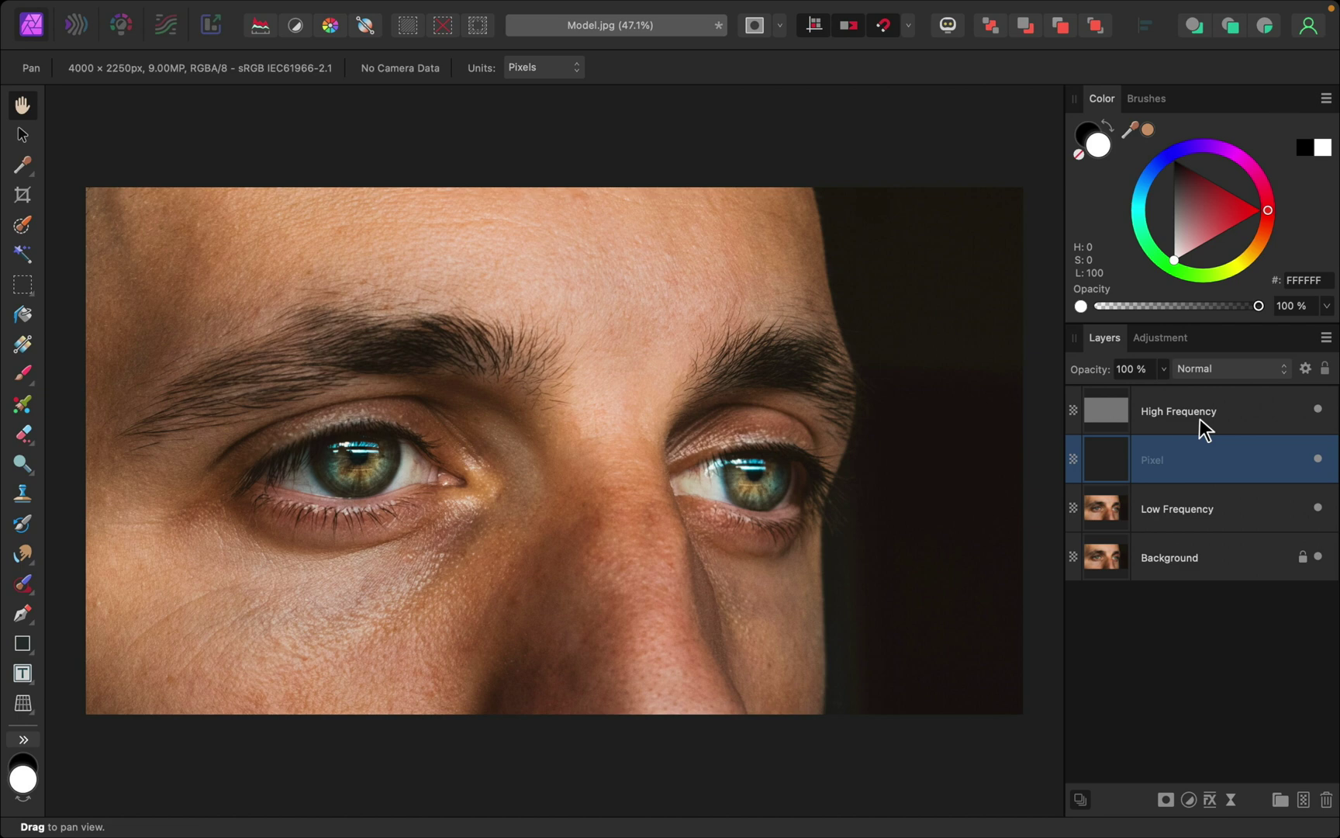
Set up a 460.9 px Paint Brush loaded with skin tone CCA38F sampled below the eye
left_click(23, 373)
key("x")
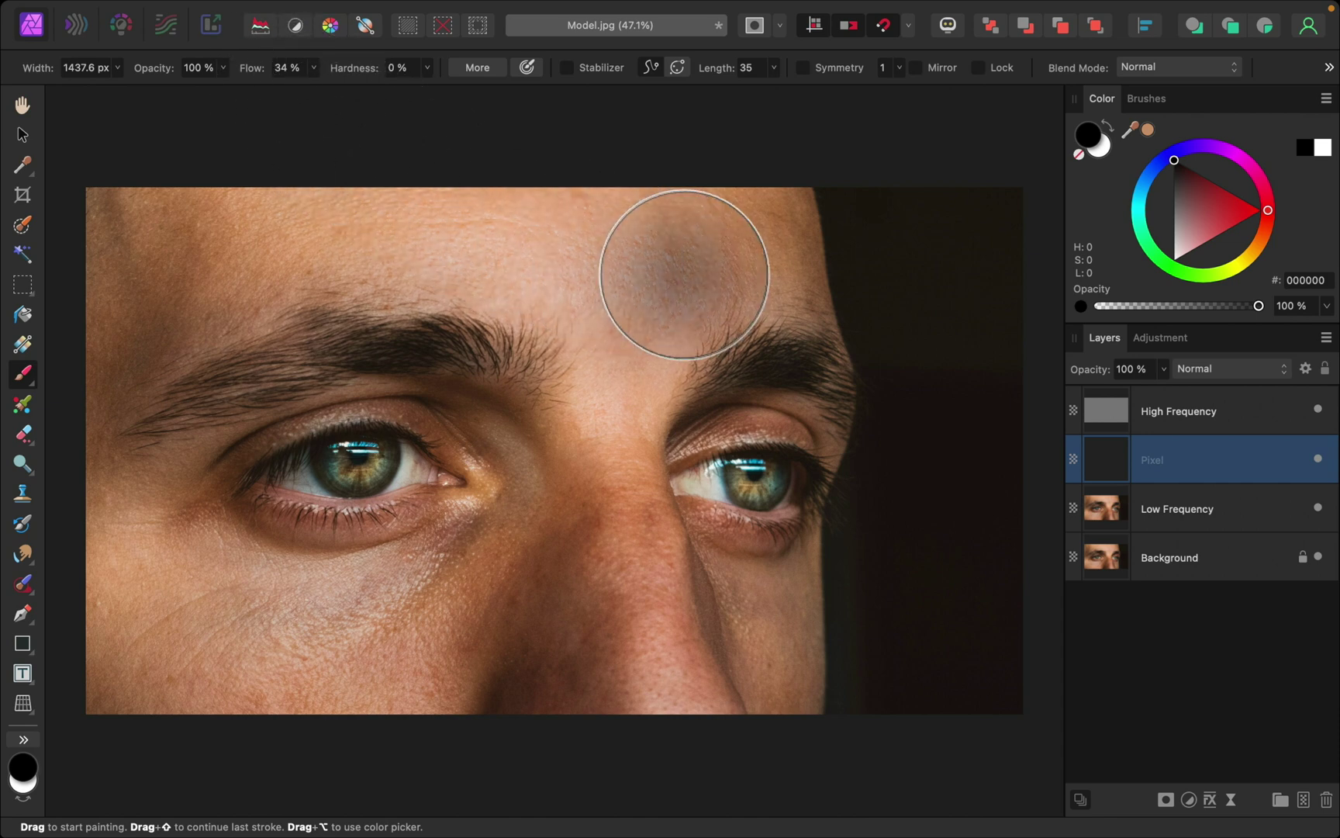
left_click(420, 552)
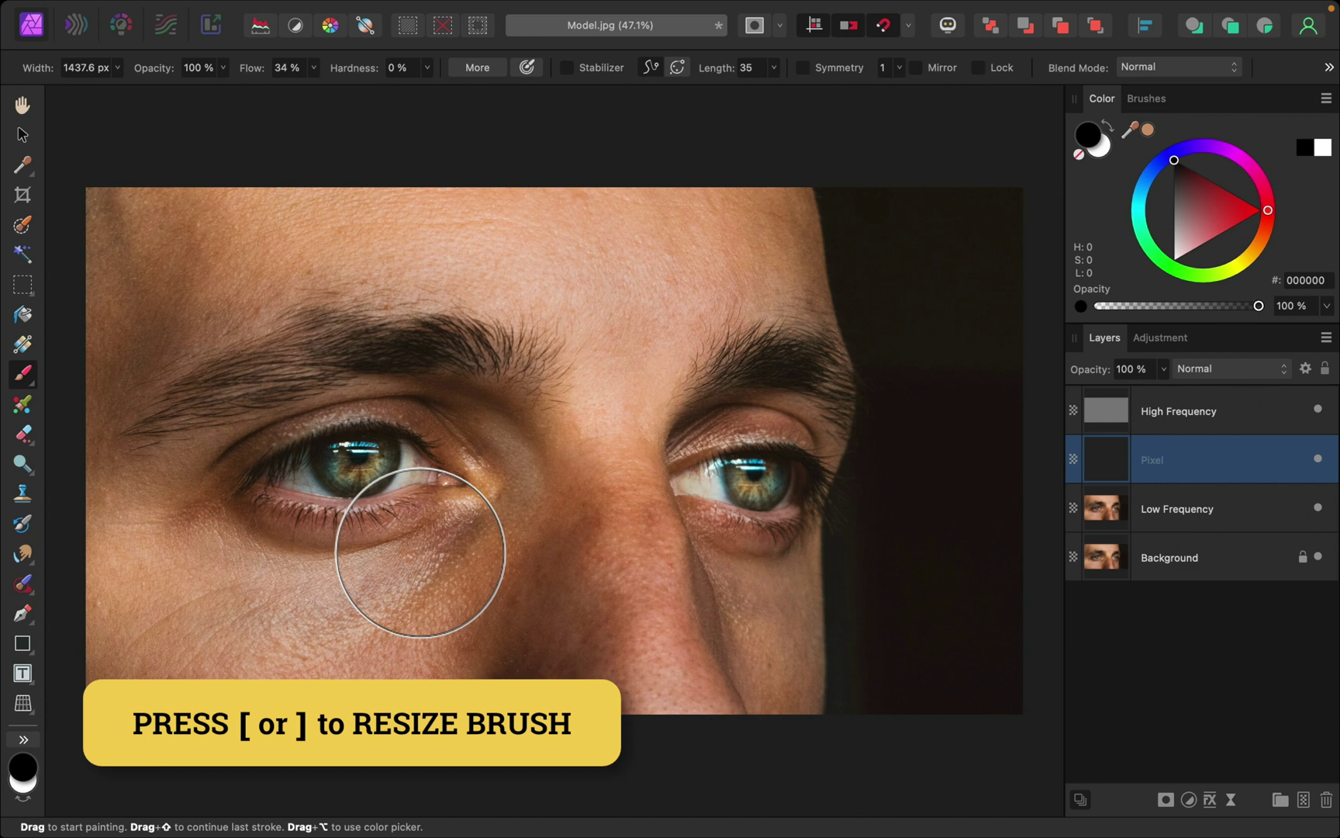
key("bracketleft")
key("bracketleft")
key("bracketleft")
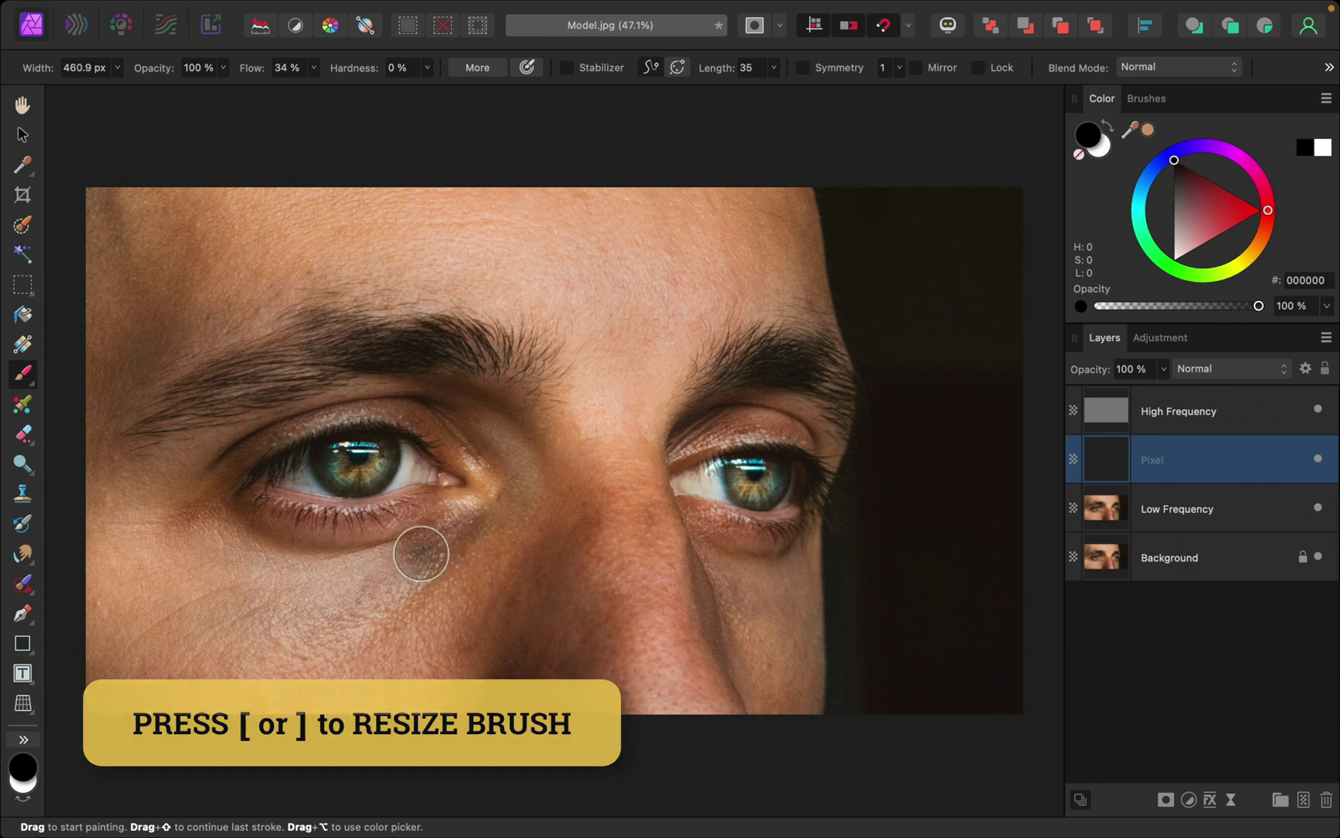
left_click(333, 588)
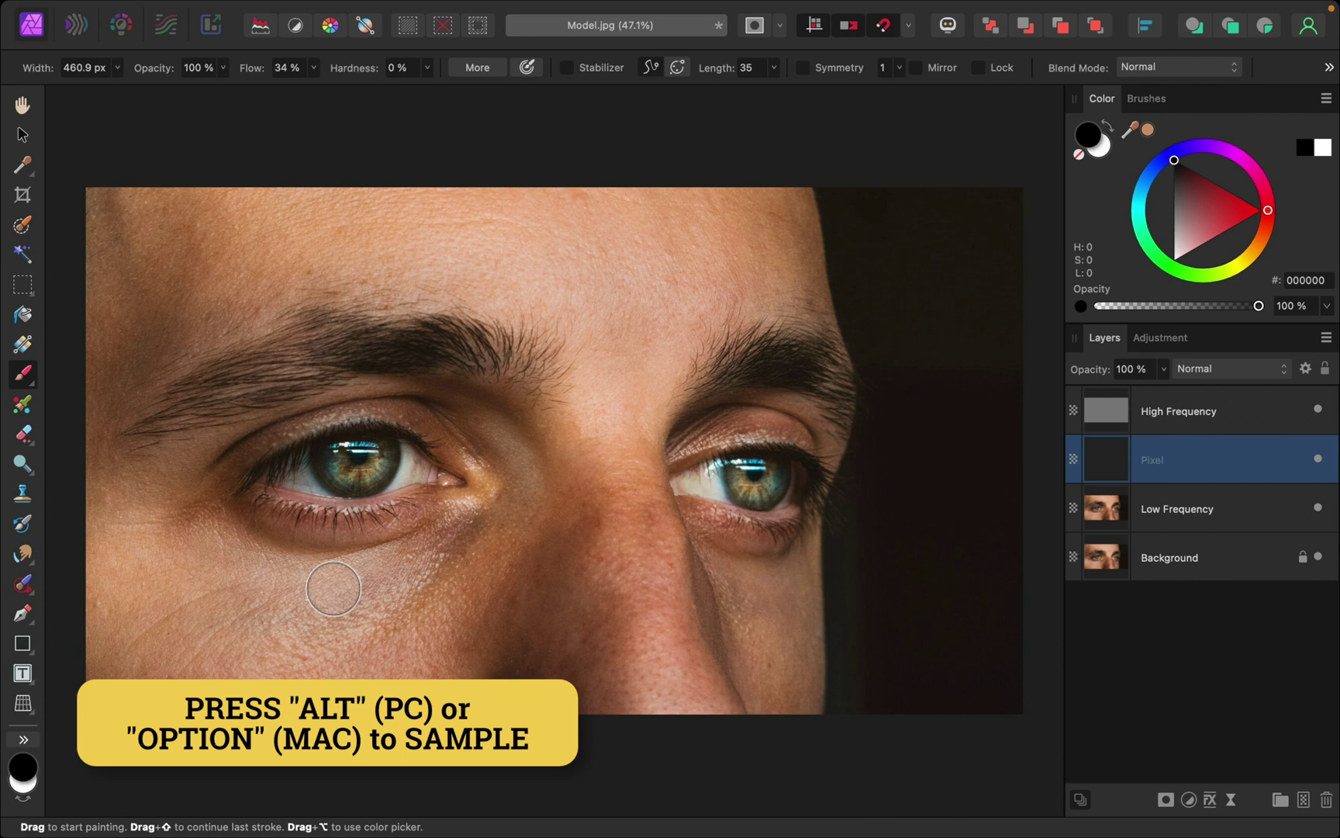
left_click(333, 587, "alt")
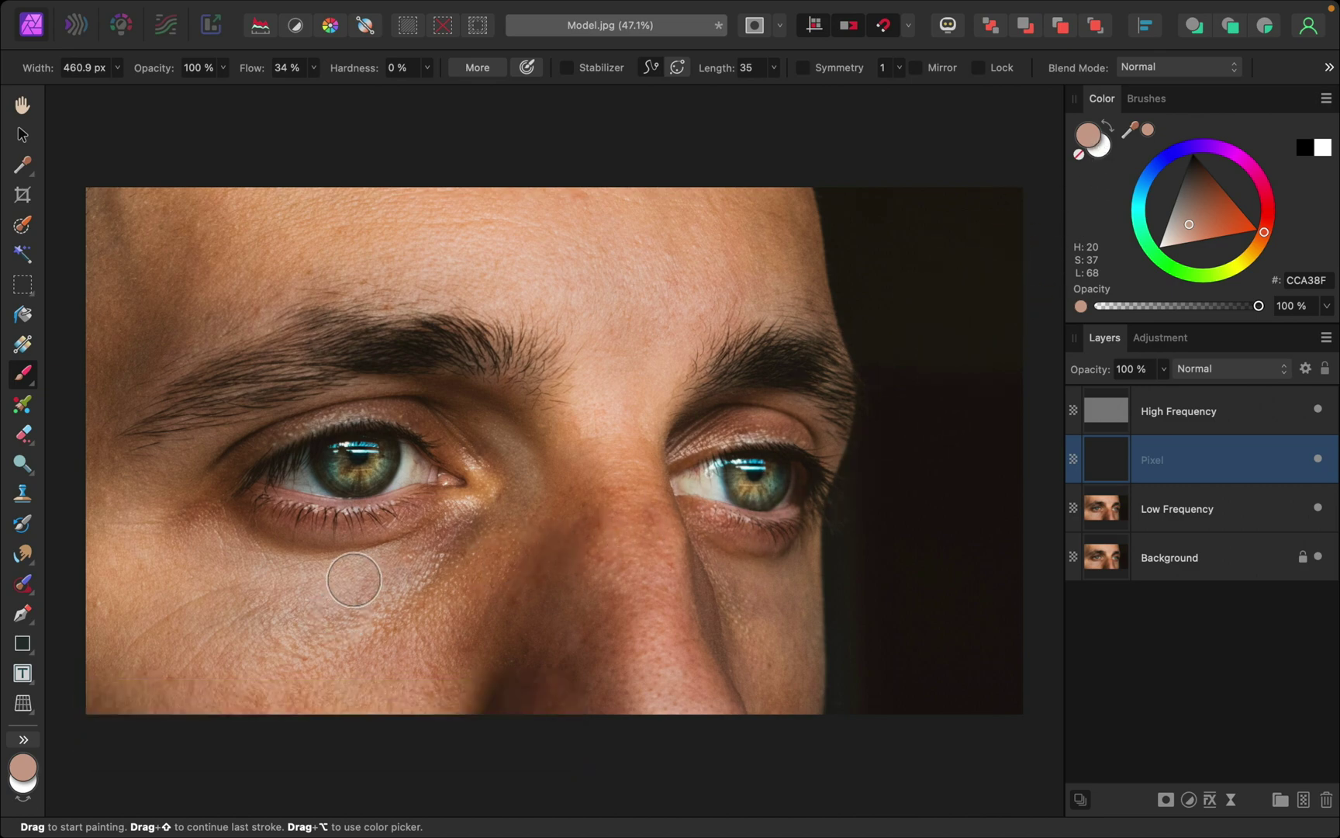
Sample several skin tones, including AB6F50, and paint them over the under-eye area and cheek
scroll(353, 580, "up", 5)
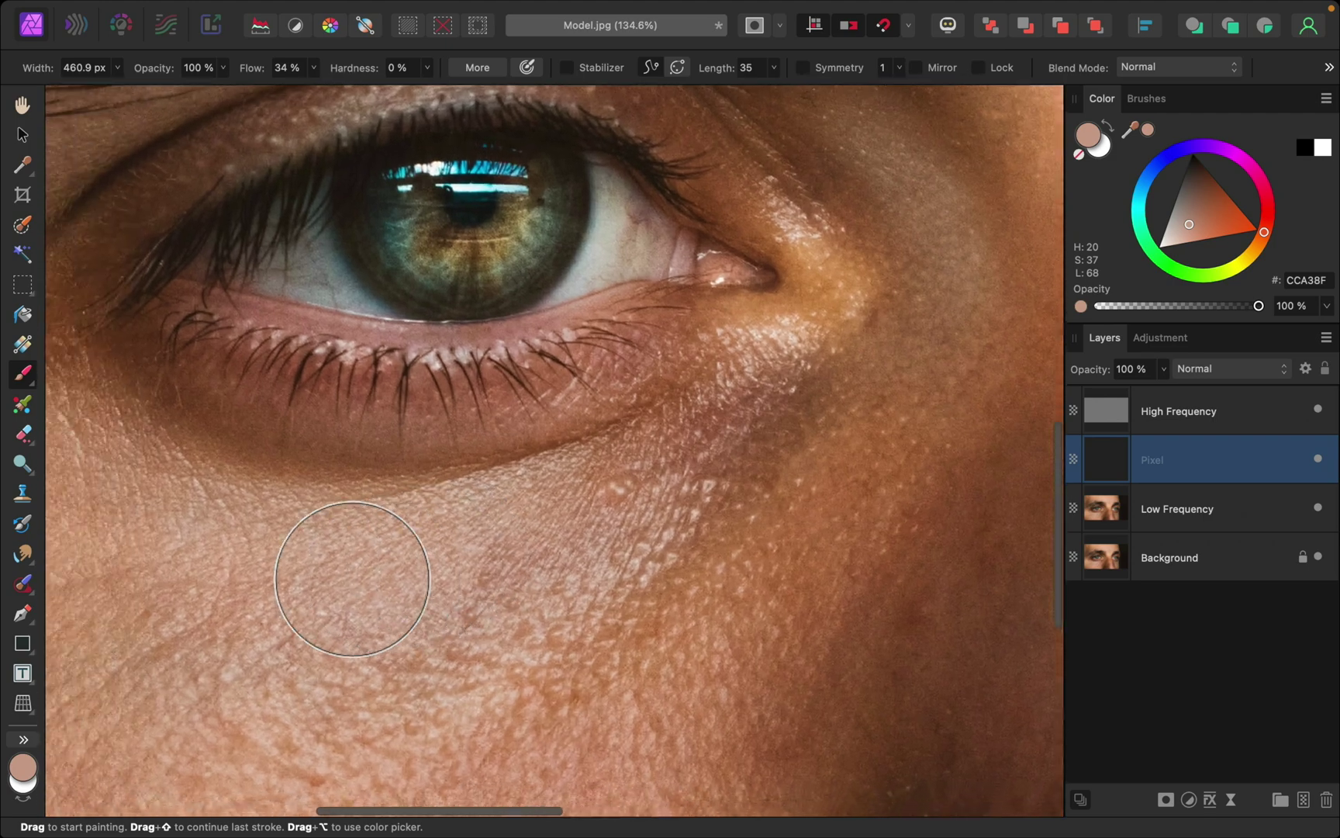
scroll(353, 580, "up", 1)
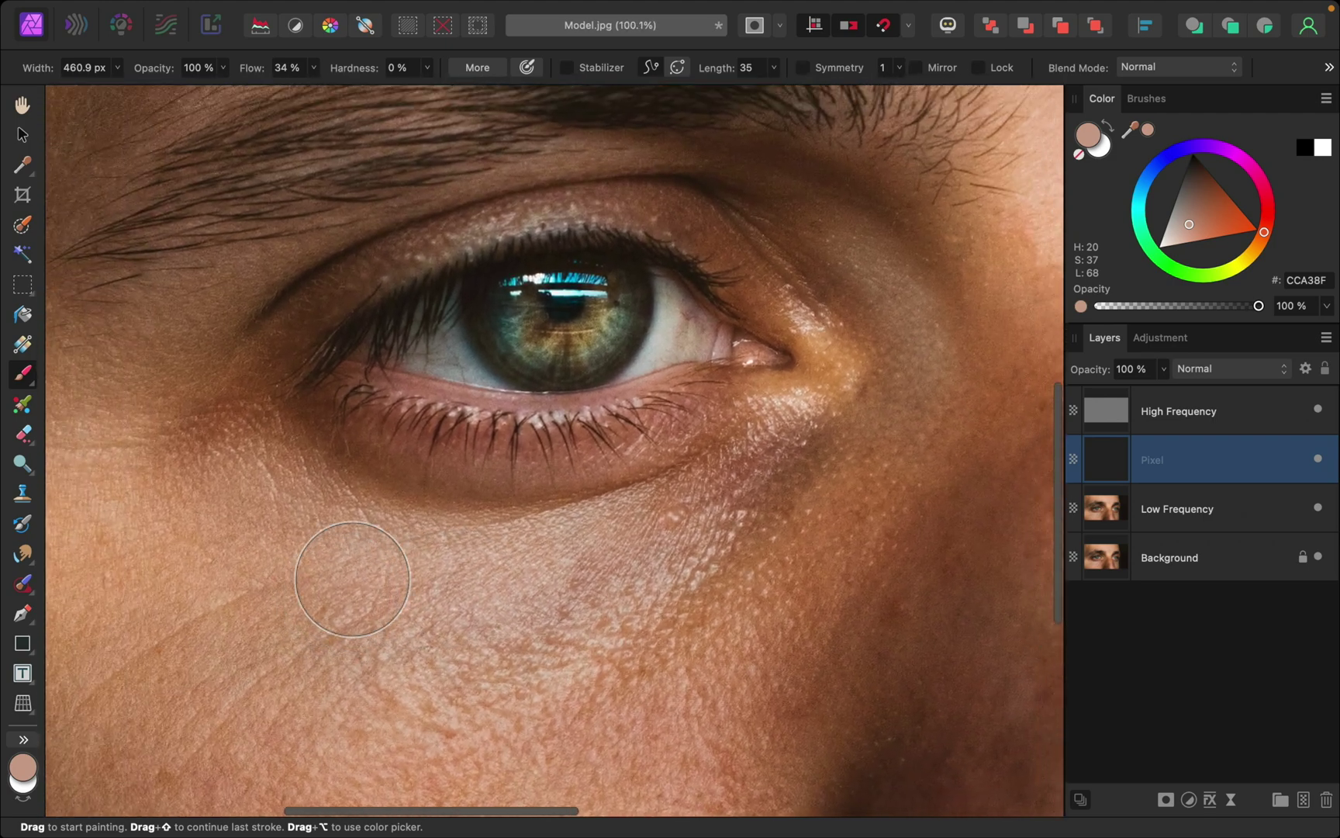
left_click(493, 575, "alt")
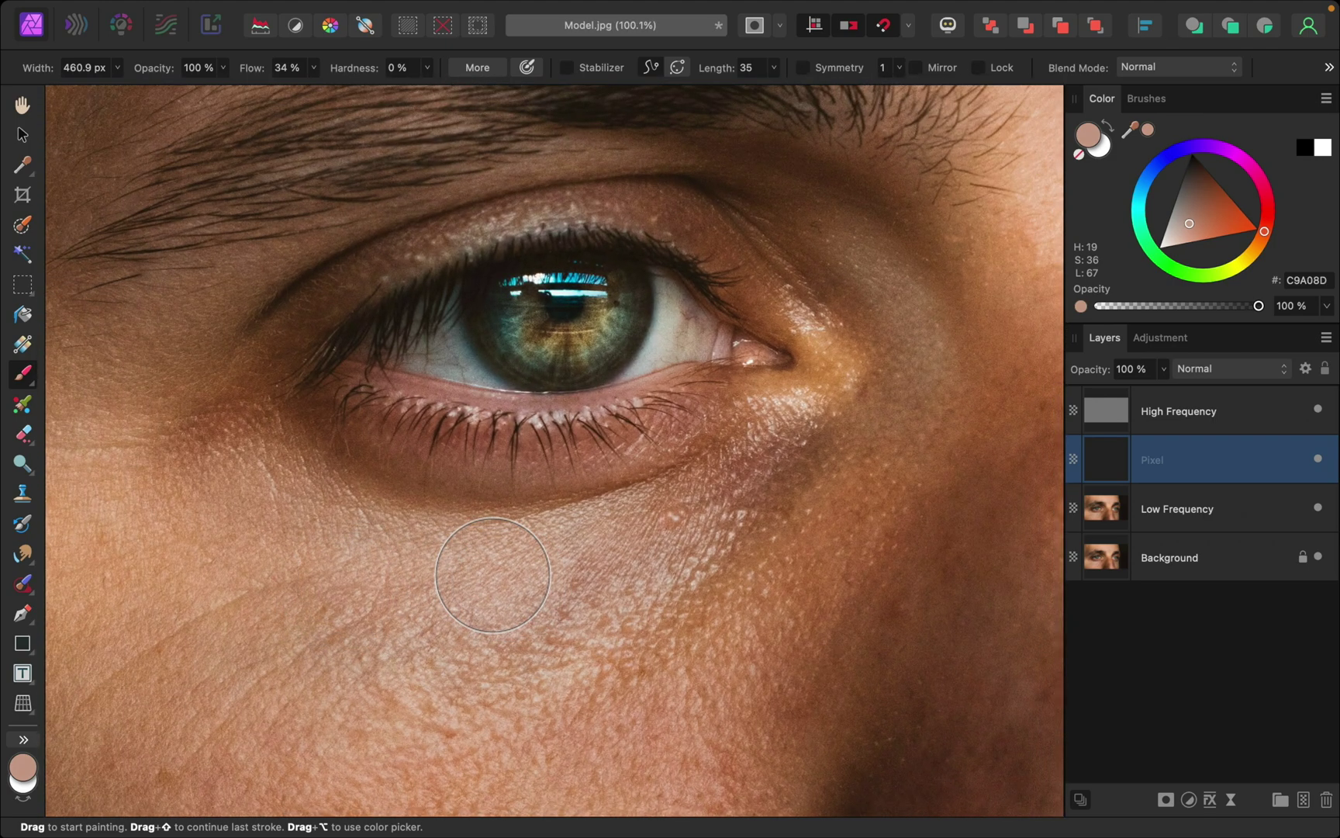
mouse_move(485, 553)
left_mouse_down()
mouse_move(570, 583)
mouse_move(597, 564)
mouse_move(579, 584)
mouse_move(612, 584)
mouse_move(480, 533)
mouse_move(578, 545)
mouse_move(690, 522)
mouse_move(661, 556)
mouse_move(527, 617)
mouse_move(487, 612)
mouse_move(689, 546)
mouse_move(842, 422)
mouse_move(692, 537)
mouse_move(849, 561)
mouse_move(896, 487)
mouse_move(912, 360)
mouse_move(865, 513)
mouse_move(786, 608)
mouse_move(848, 552)
mouse_move(924, 372)
mouse_move(882, 514)
mouse_move(822, 597)
left_mouse_up()
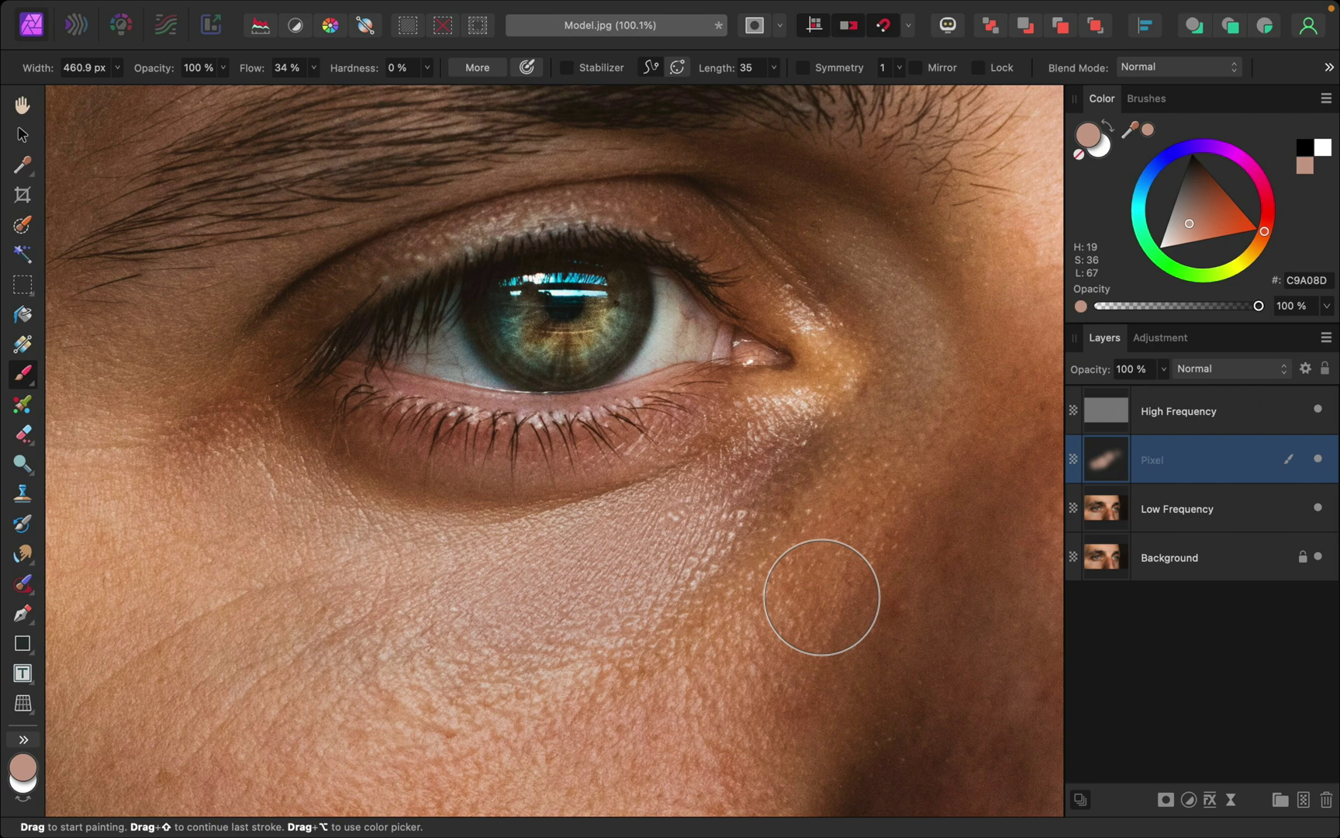
left_click(855, 513, "alt")
mouse_move(807, 449)
left_mouse_down()
mouse_move(753, 546)
mouse_move(814, 423)
mouse_move(755, 510)
mouse_move(791, 477)
mouse_move(729, 584)
mouse_move(709, 550)
mouse_move(597, 565)
mouse_move(583, 591)
mouse_move(795, 440)
mouse_move(844, 484)
mouse_move(716, 476)
mouse_move(620, 613)
mouse_move(726, 486)
mouse_move(816, 502)
mouse_move(723, 507)
left_mouse_up()
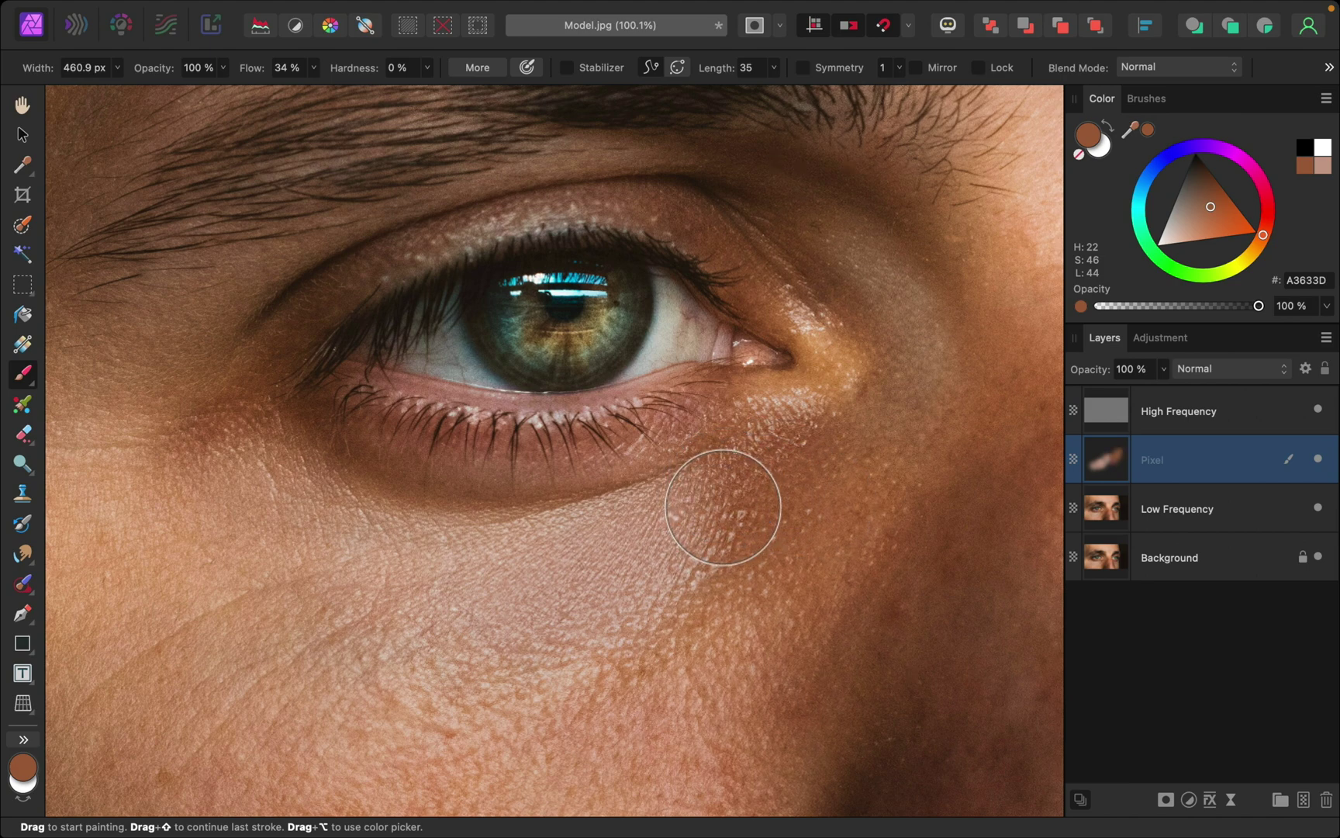
left_click(723, 507, "alt")
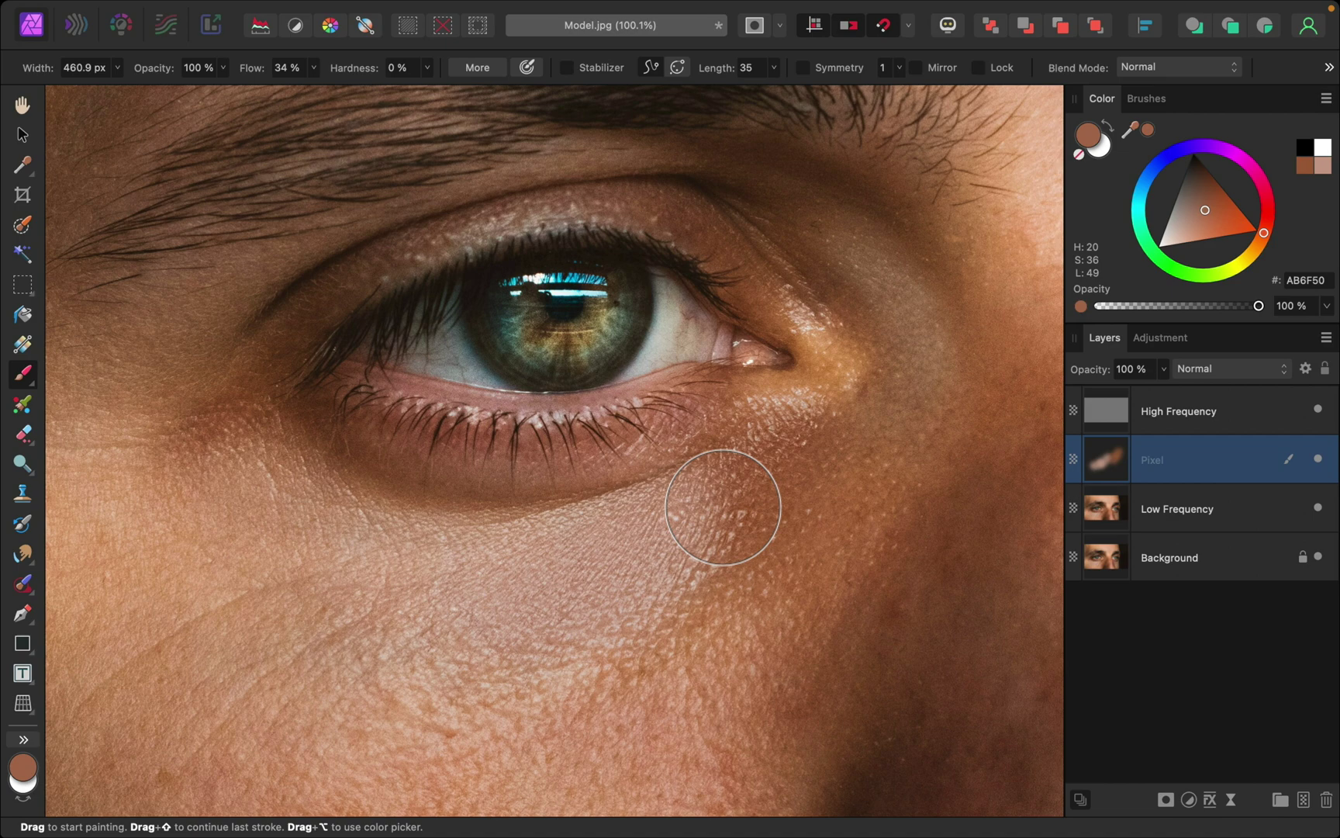
mouse_move(712, 497)
left_mouse_down()
mouse_move(763, 637)
mouse_move(762, 529)
mouse_move(709, 499)
mouse_move(705, 532)
mouse_move(664, 569)
mouse_move(691, 520)
mouse_move(682, 504)
mouse_move(660, 636)
mouse_move(686, 578)
mouse_move(693, 502)
mouse_move(643, 589)
left_mouse_up()
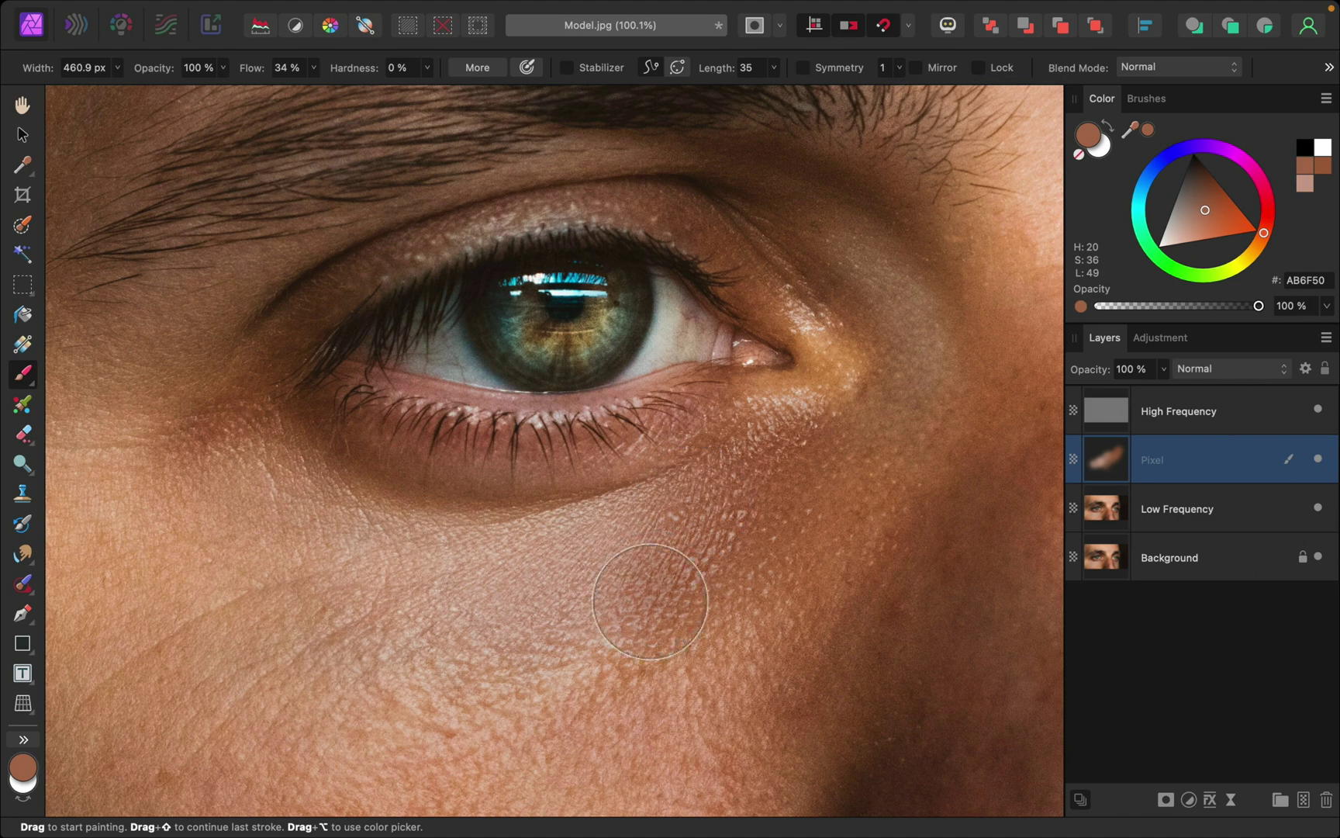
Enlarge the brush to 700.9 px and paint lighter tone CF9E7D over the dark circle
scroll(821, 612, "down", 2)
scroll(821, 613, "left", 2)
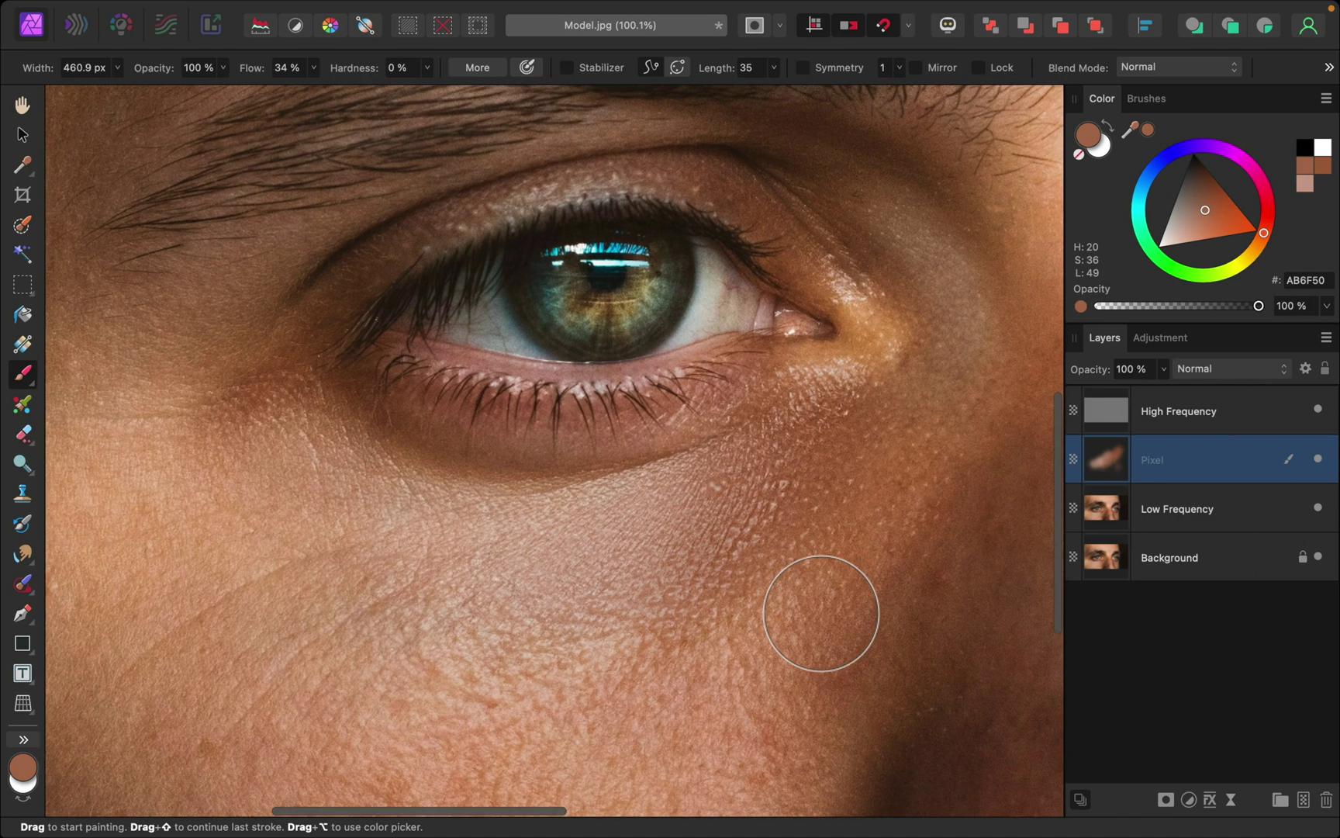
scroll(822, 612, "down", 3)
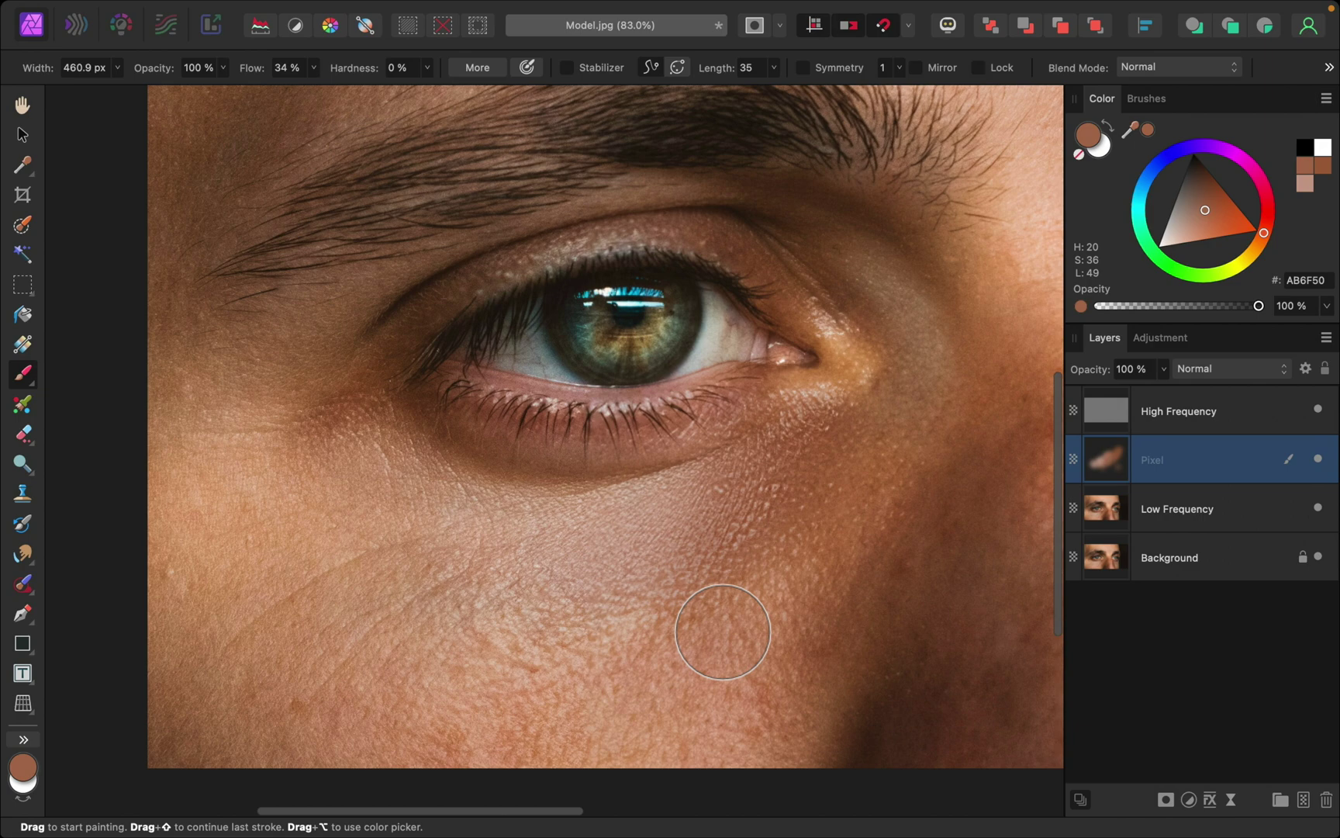
left_click(607, 714, "alt")
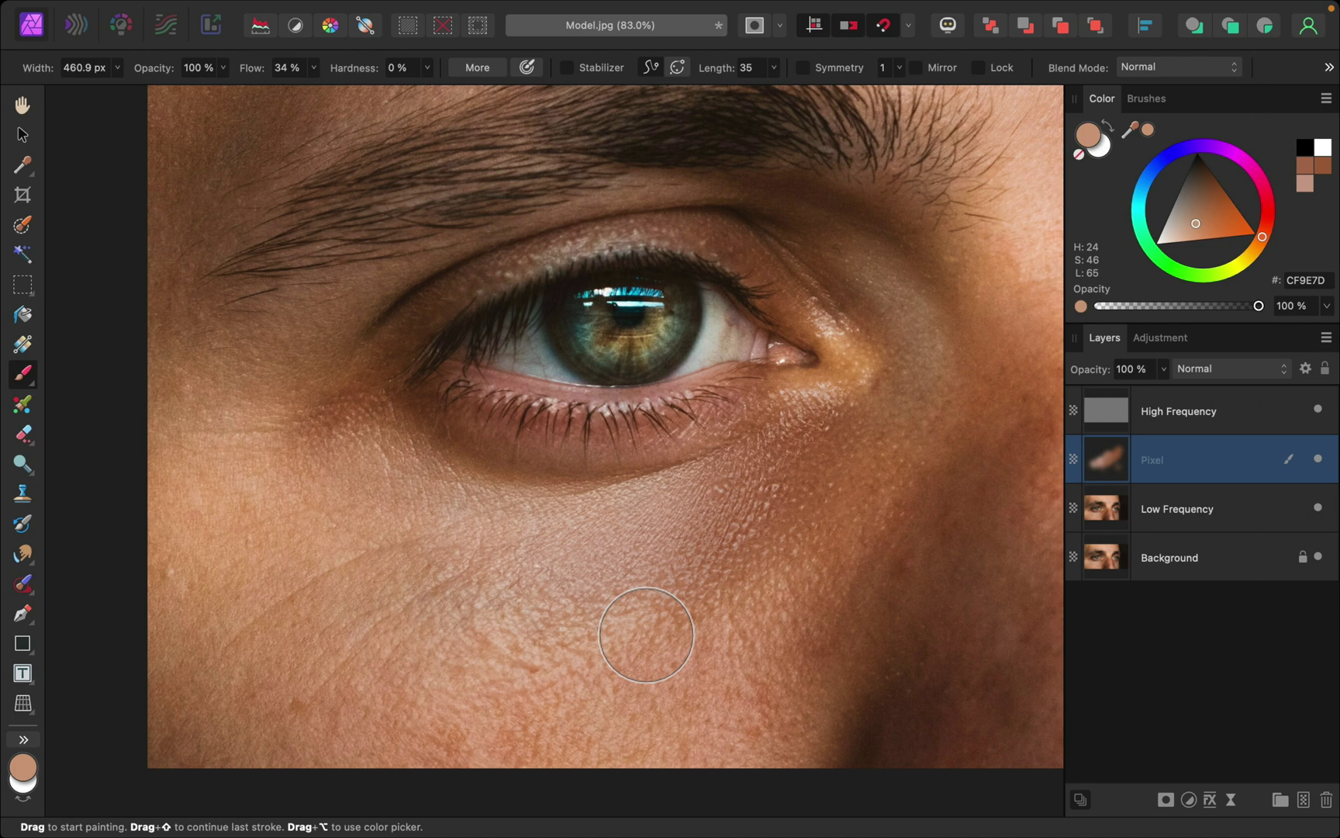
key("bracketright")
key("bracketright")
key("bracketright")
key("bracketright")
key("bracketright")
key("bracketright")
key("bracketright")
key("bracketright")
key("bracketright")
key("bracketright")
key("bracketright")
key("bracketright")
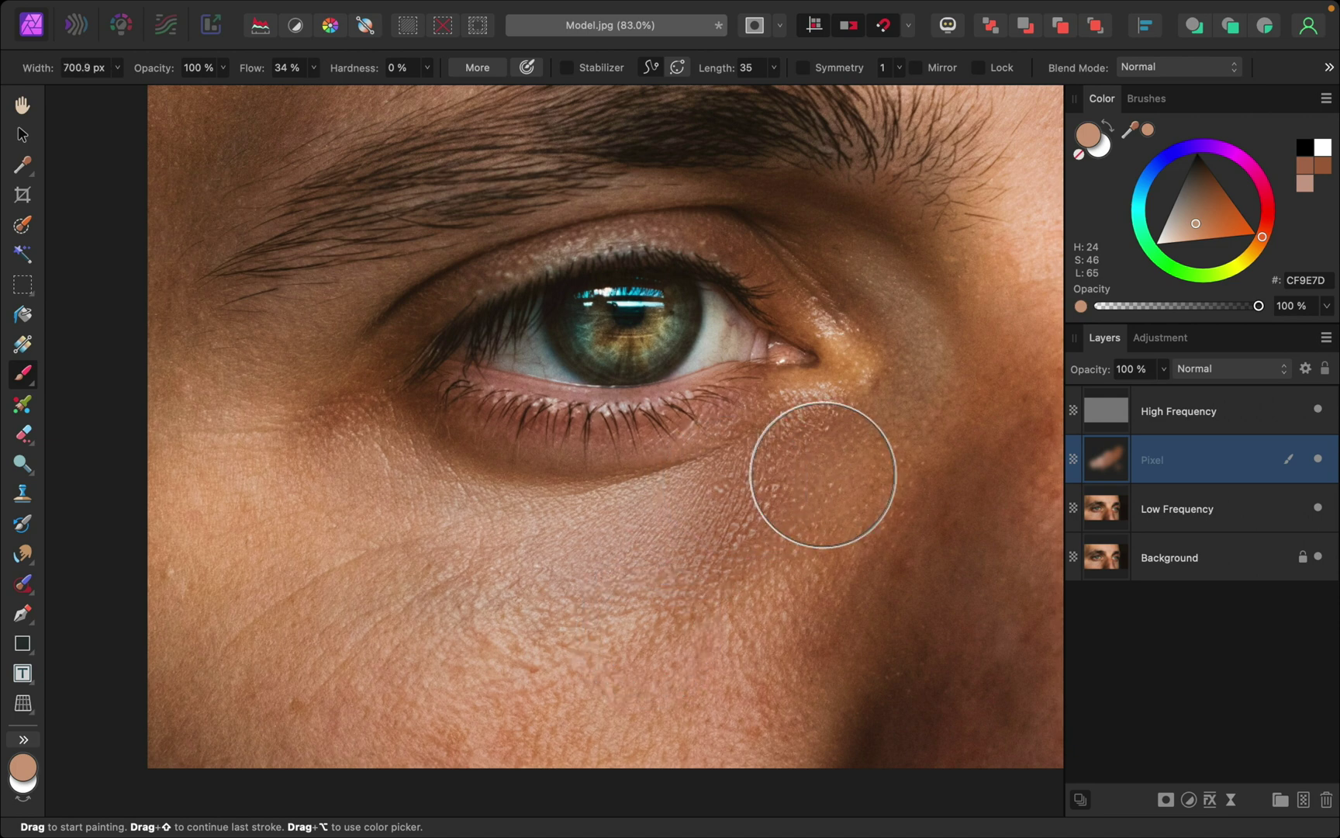
mouse_move(823, 475)
left_mouse_down()
mouse_move(852, 449)
mouse_move(735, 522)
mouse_move(660, 553)
mouse_move(807, 466)
mouse_move(631, 546)
mouse_move(845, 524)
mouse_move(570, 628)
mouse_move(627, 608)
mouse_move(491, 608)
mouse_move(387, 627)
mouse_move(525, 565)
mouse_move(361, 553)
mouse_move(579, 584)
mouse_move(544, 543)
mouse_move(405, 508)
mouse_move(440, 508)
mouse_move(837, 599)
mouse_move(732, 603)
mouse_move(566, 672)
mouse_move(976, 632)
left_mouse_up()
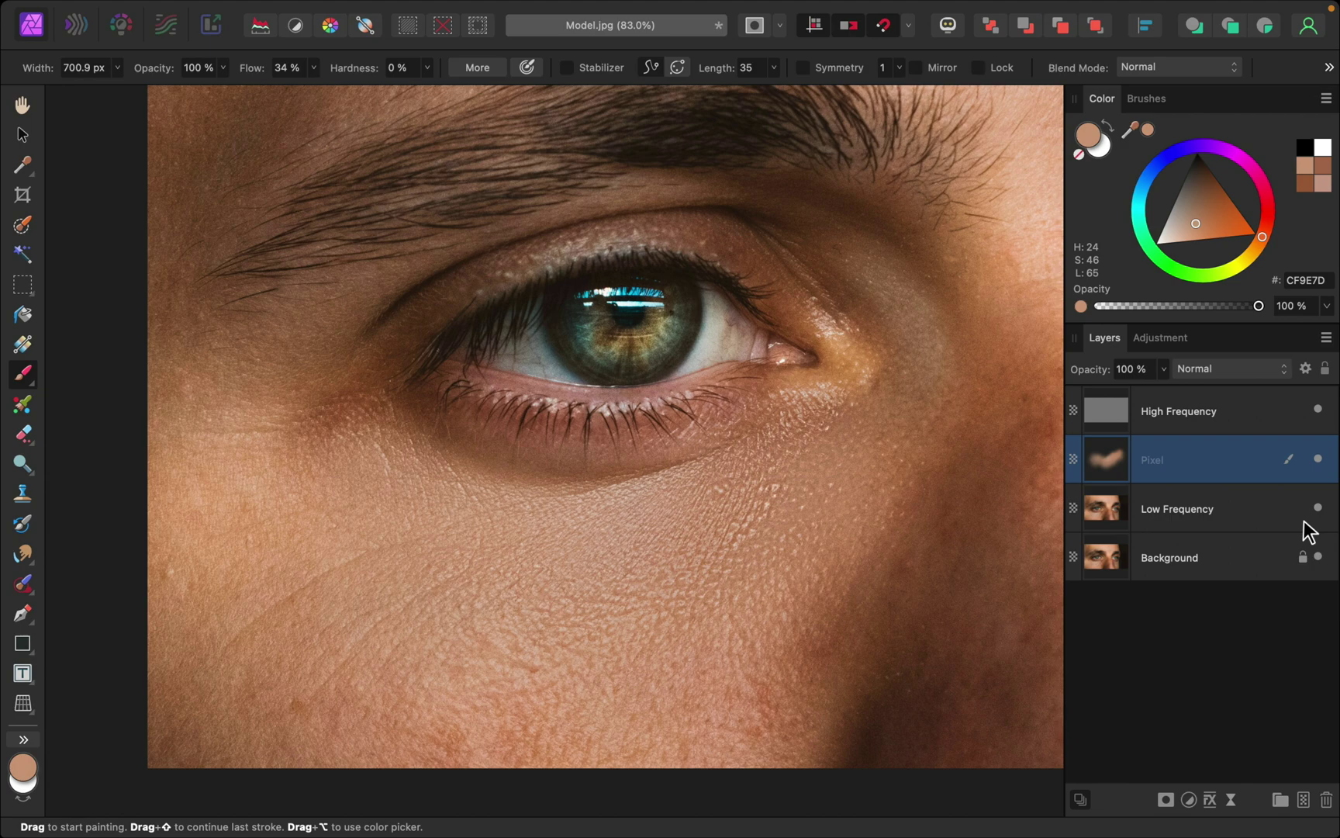
left_click(1318, 459)
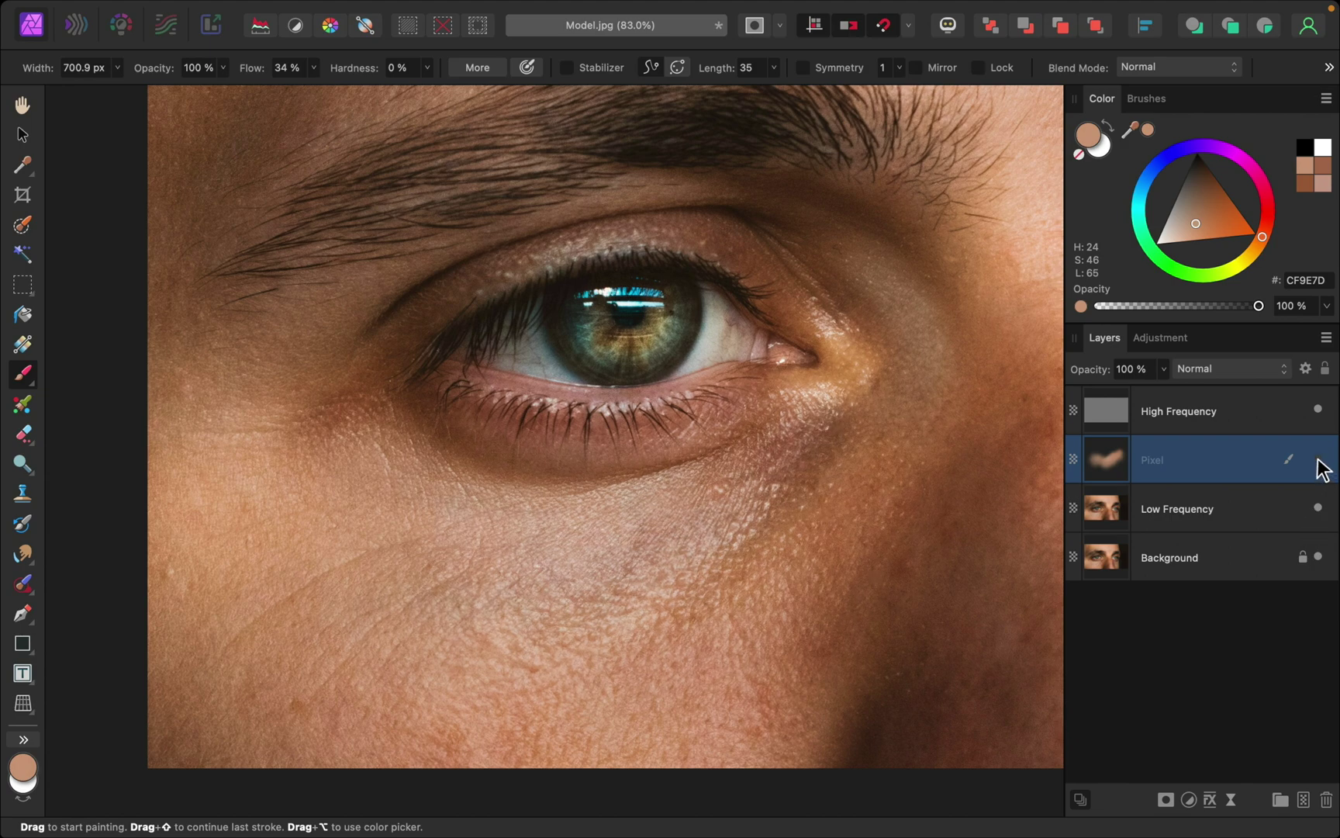
left_click(1318, 459)
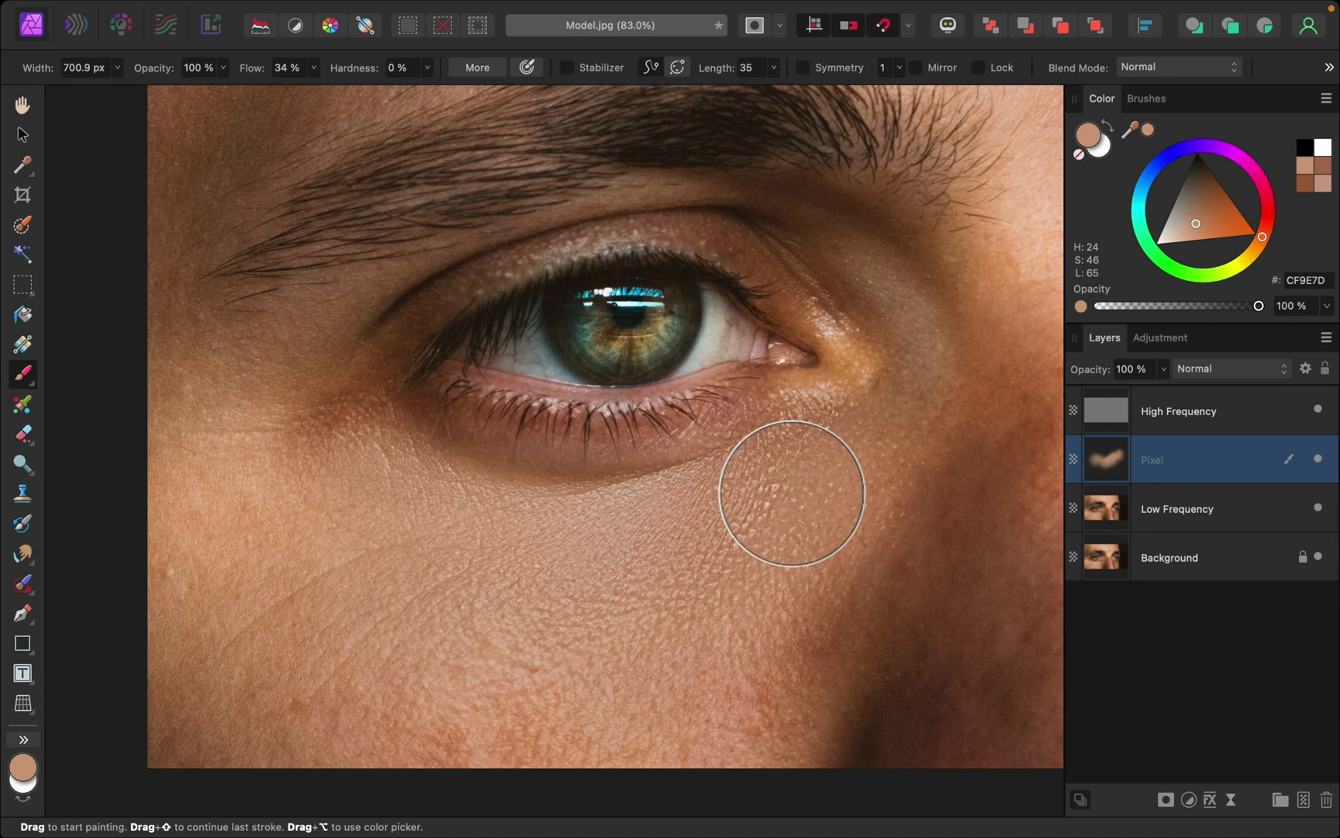
On High Frequency, set a 281 px Clone Brush with its source on cheek skin
left_click(1199, 428)
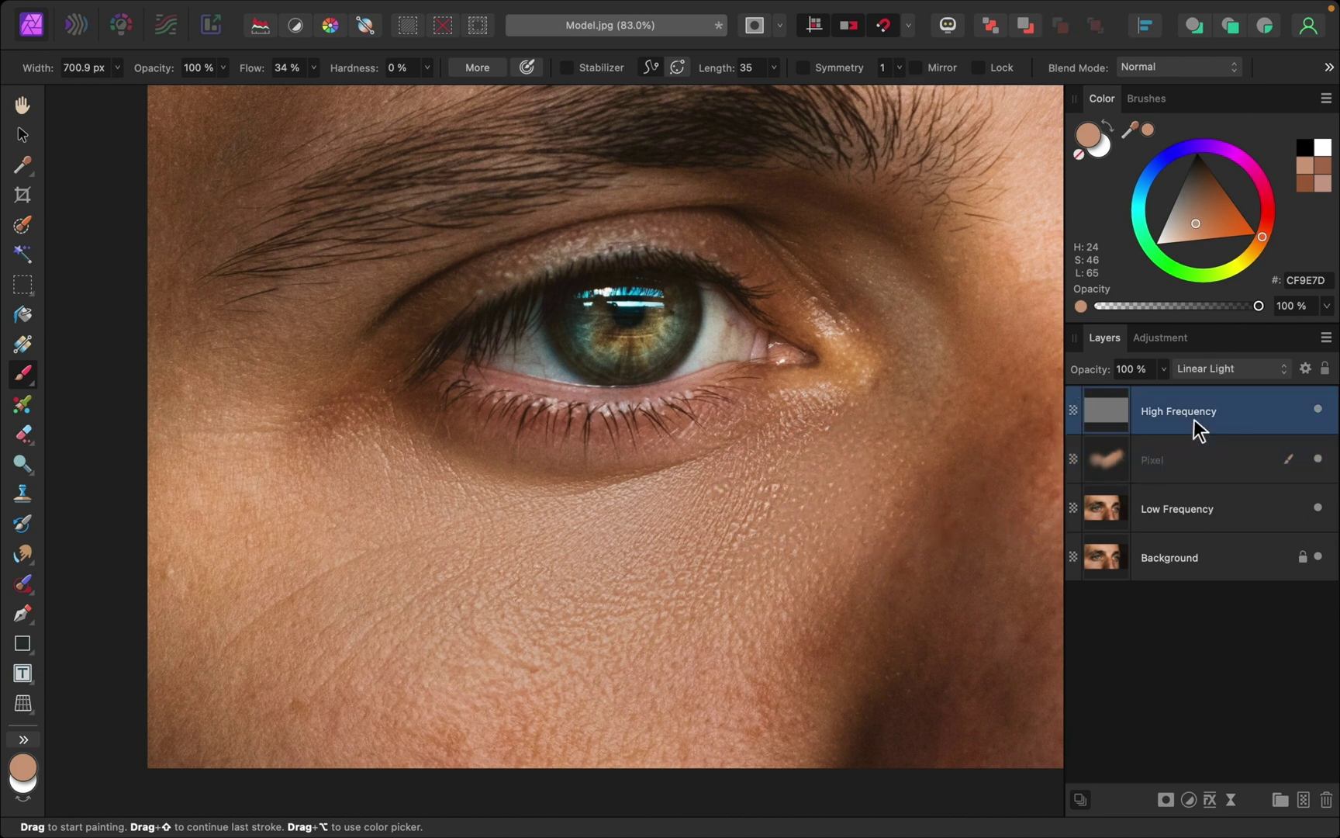
left_click(24, 493)
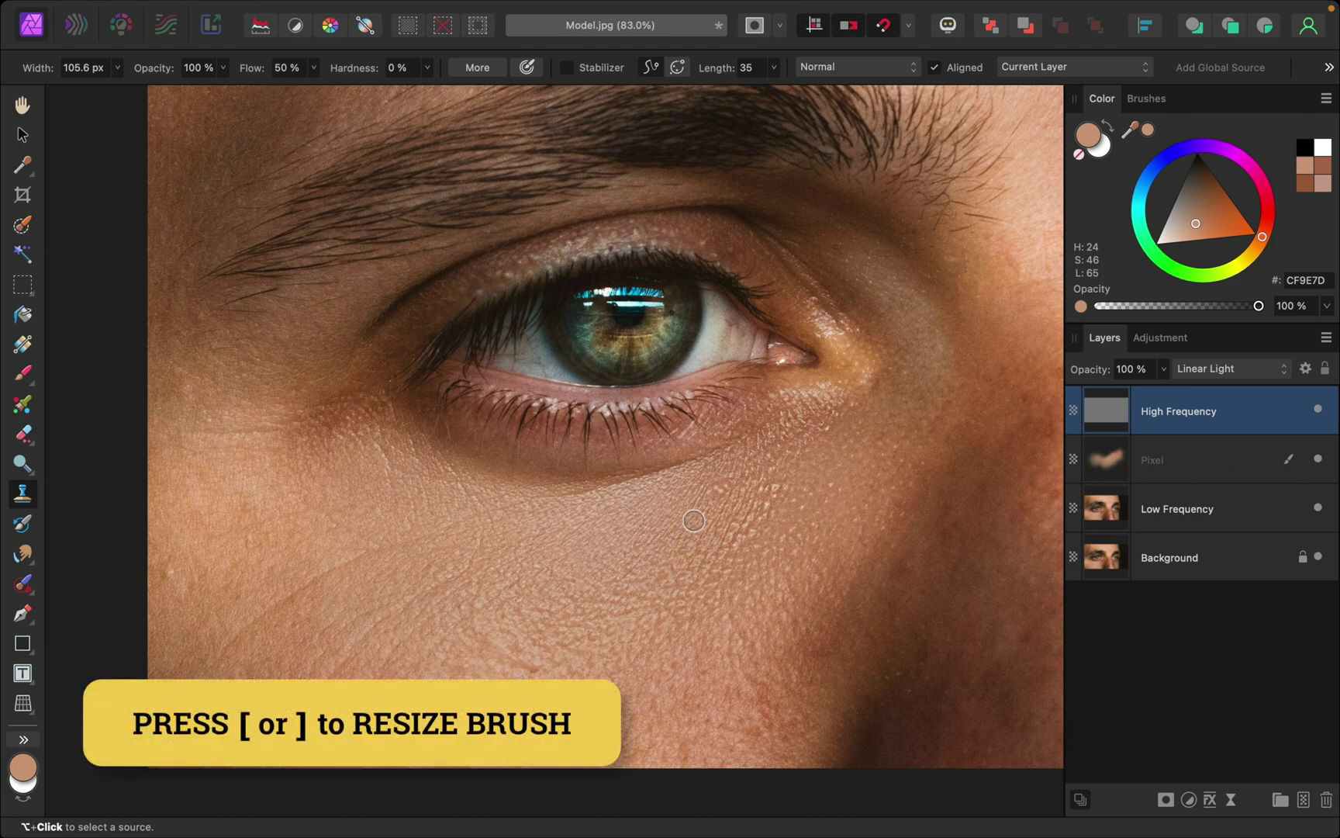
key("bracketright")
key("bracketright")
key("bracketright")
key("bracketright")
key("bracketright")
key("bracketright")
key("bracketright")
key("bracketright")
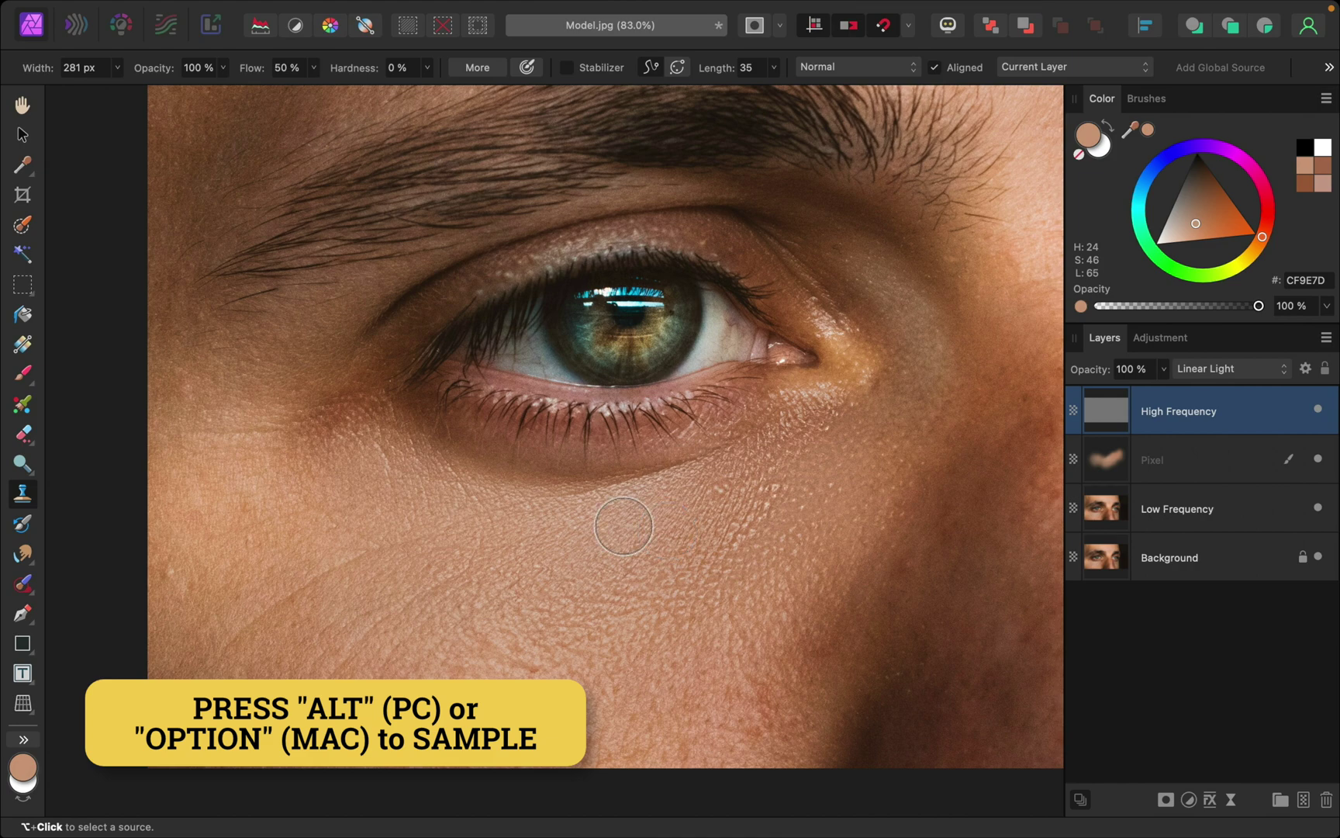
key("alt")
left_click(649, 515, "alt")
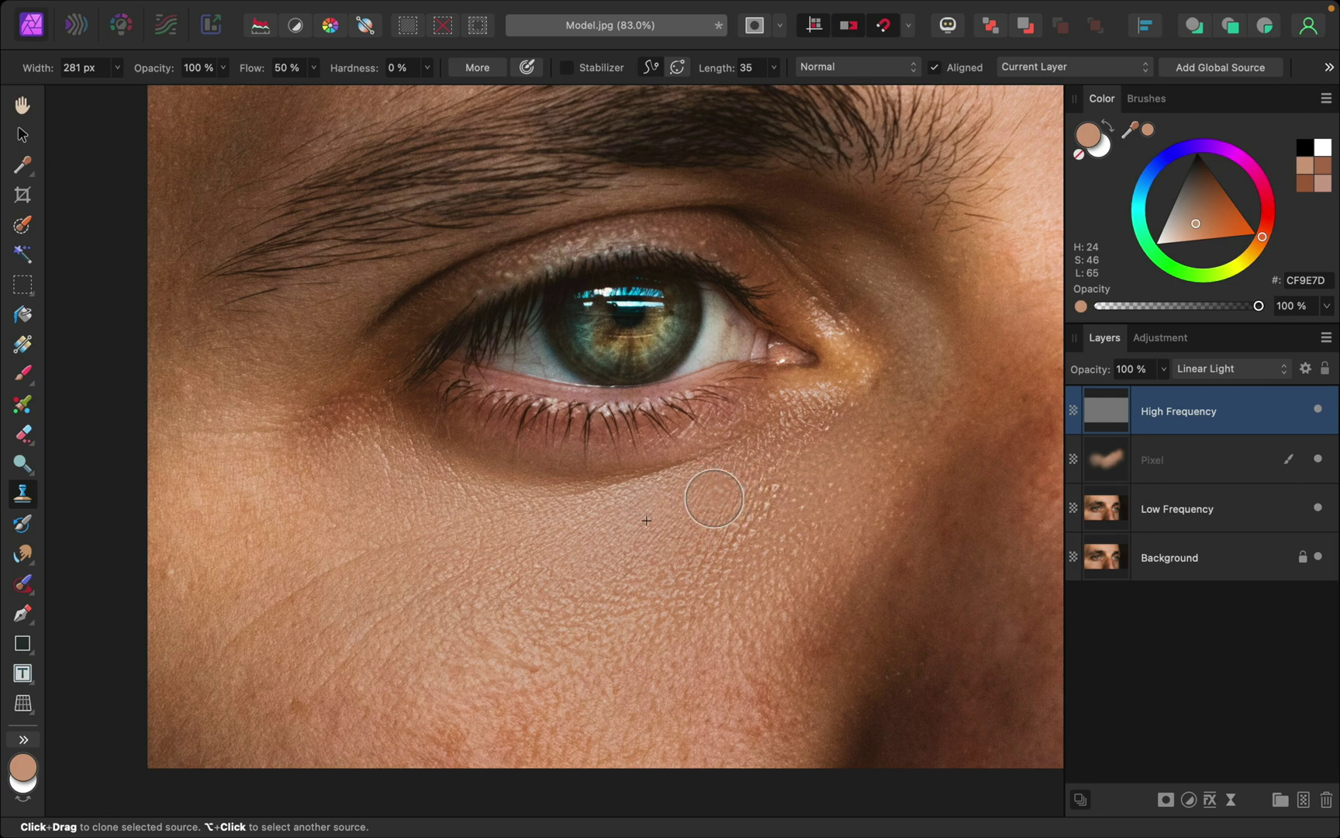
Clone cheek texture over the under-eye wrinkles, resampling the source several times
mouse_move(715, 497)
left_mouse_down()
mouse_move(755, 470)
mouse_move(719, 488)
mouse_move(698, 513)
mouse_move(707, 528)
mouse_move(874, 552)
left_mouse_up()
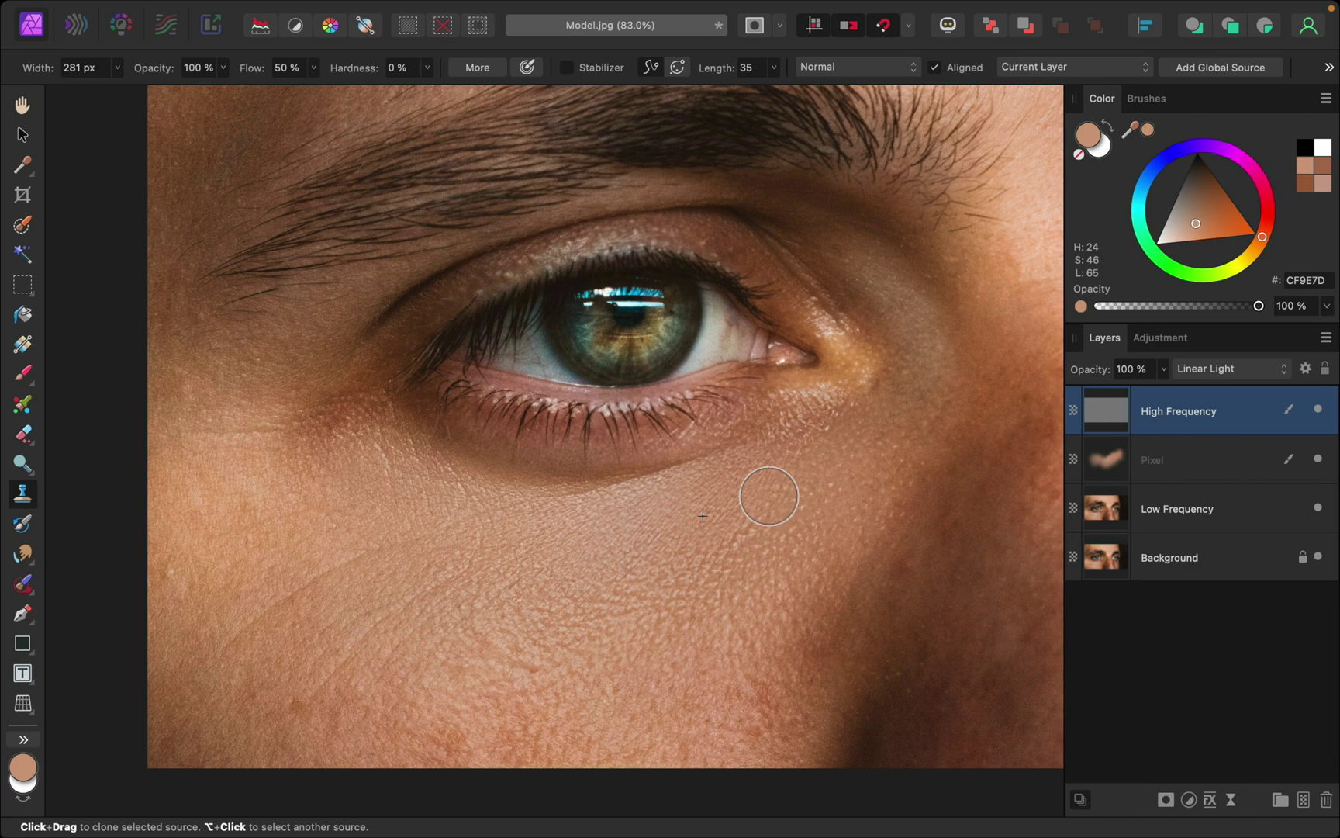
left_click(850, 533, "alt")
mouse_move(806, 497)
left_mouse_down()
mouse_move(764, 499)
mouse_move(821, 478)
mouse_move(797, 461)
mouse_move(779, 510)
mouse_move(717, 526)
mouse_move(760, 558)
mouse_move(724, 545)
mouse_move(691, 585)
mouse_move(648, 554)
mouse_move(656, 542)
mouse_move(648, 610)
left_mouse_up()
left_click(637, 534, "alt")
left_click(798, 573, "alt")
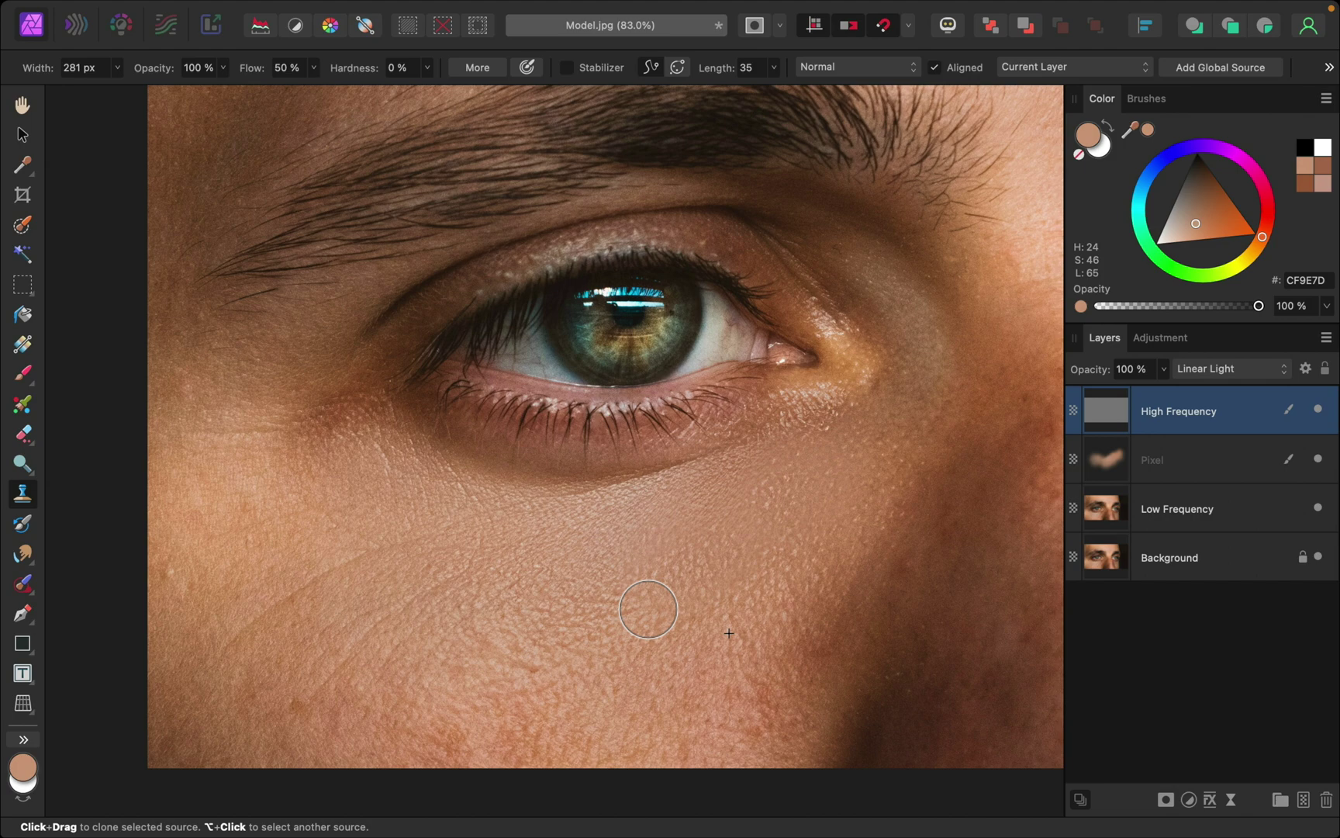
Clone more texture toward the eye, shrink the brush to 106 px, and resample near the lower lid
left_click_drag(649, 610, 618, 524)
mouse_move(612, 523)
left_mouse_down()
mouse_move(622, 479)
mouse_move(592, 494)
left_mouse_up()
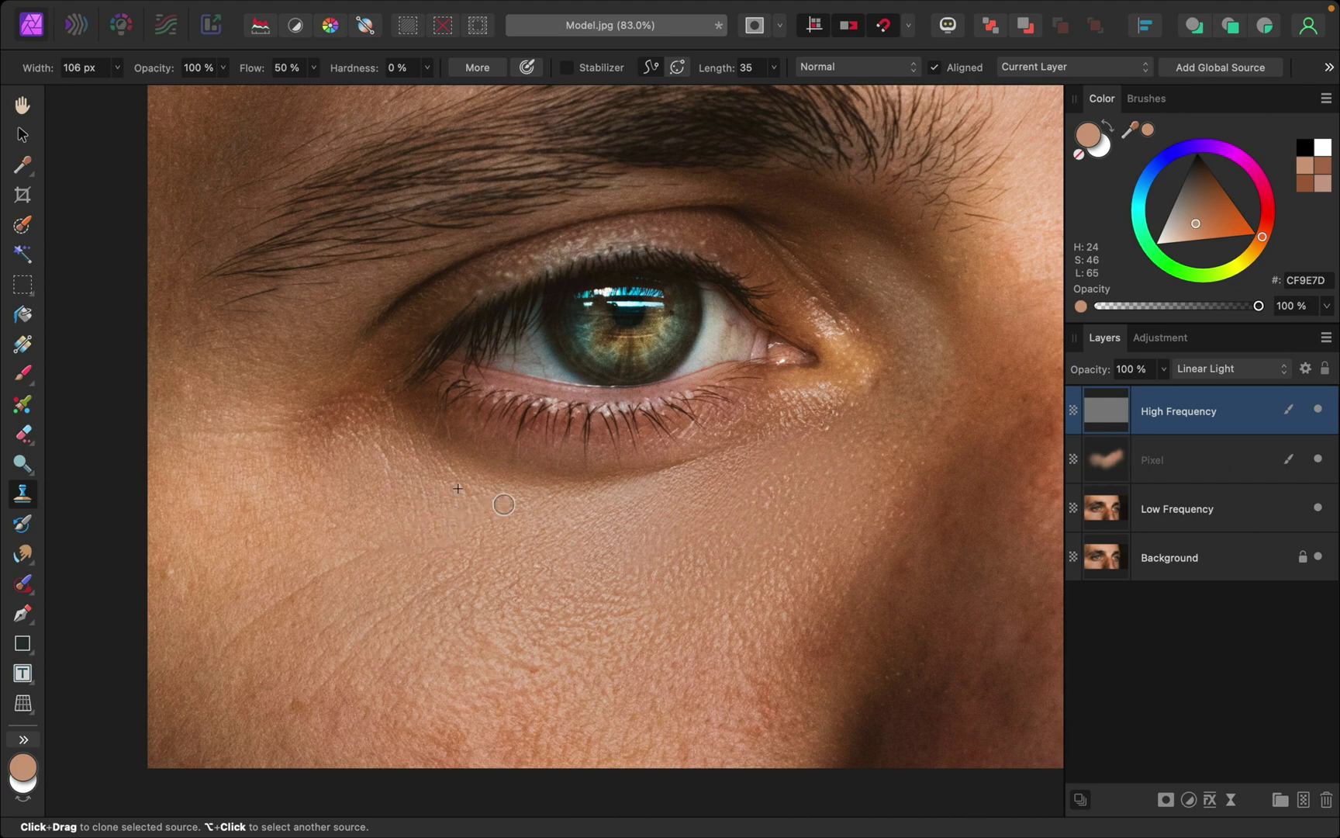
left_click(419, 498, "alt")
Paint cheek-sampled skin colour with a 430.4 px brush over the lower cheek on the Pixel layer
left_click(1148, 468)
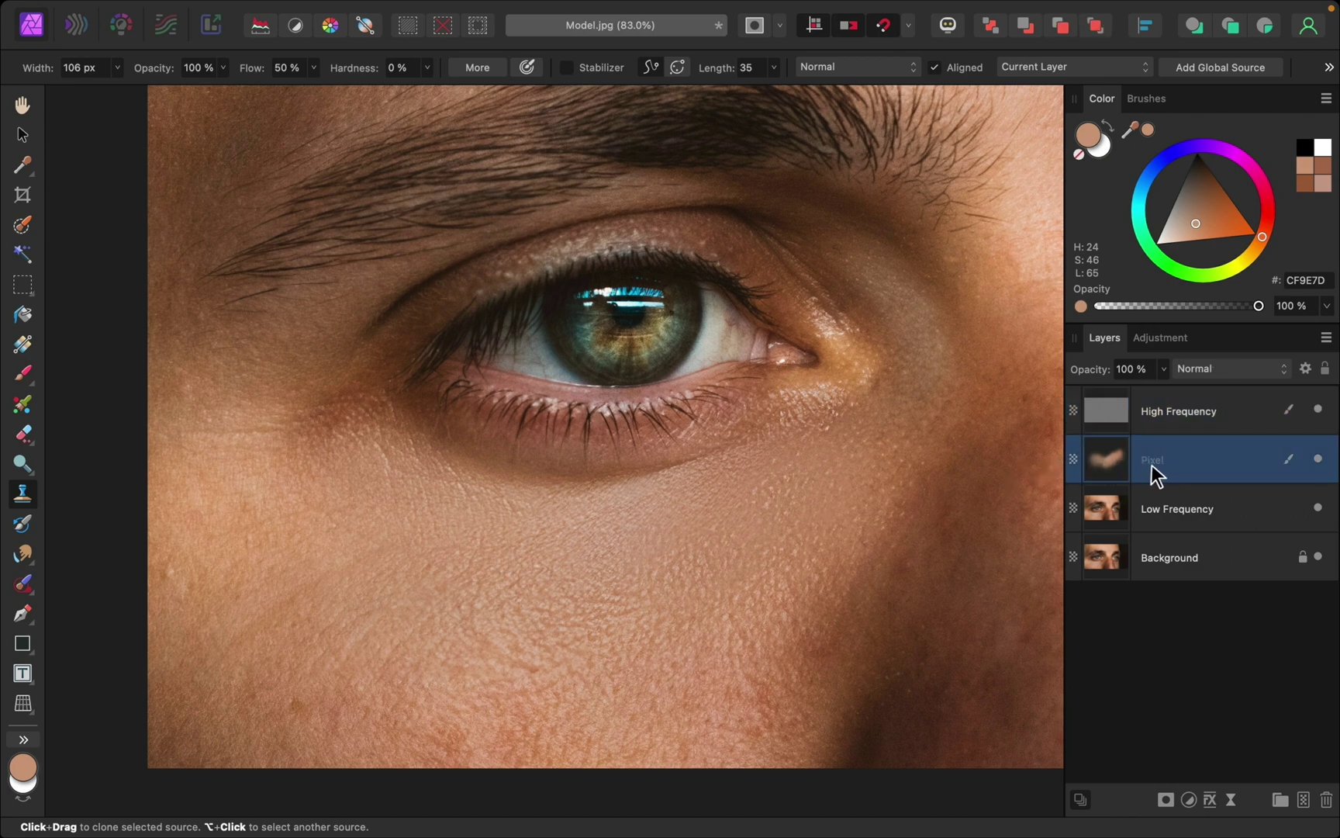
left_click(24, 367)
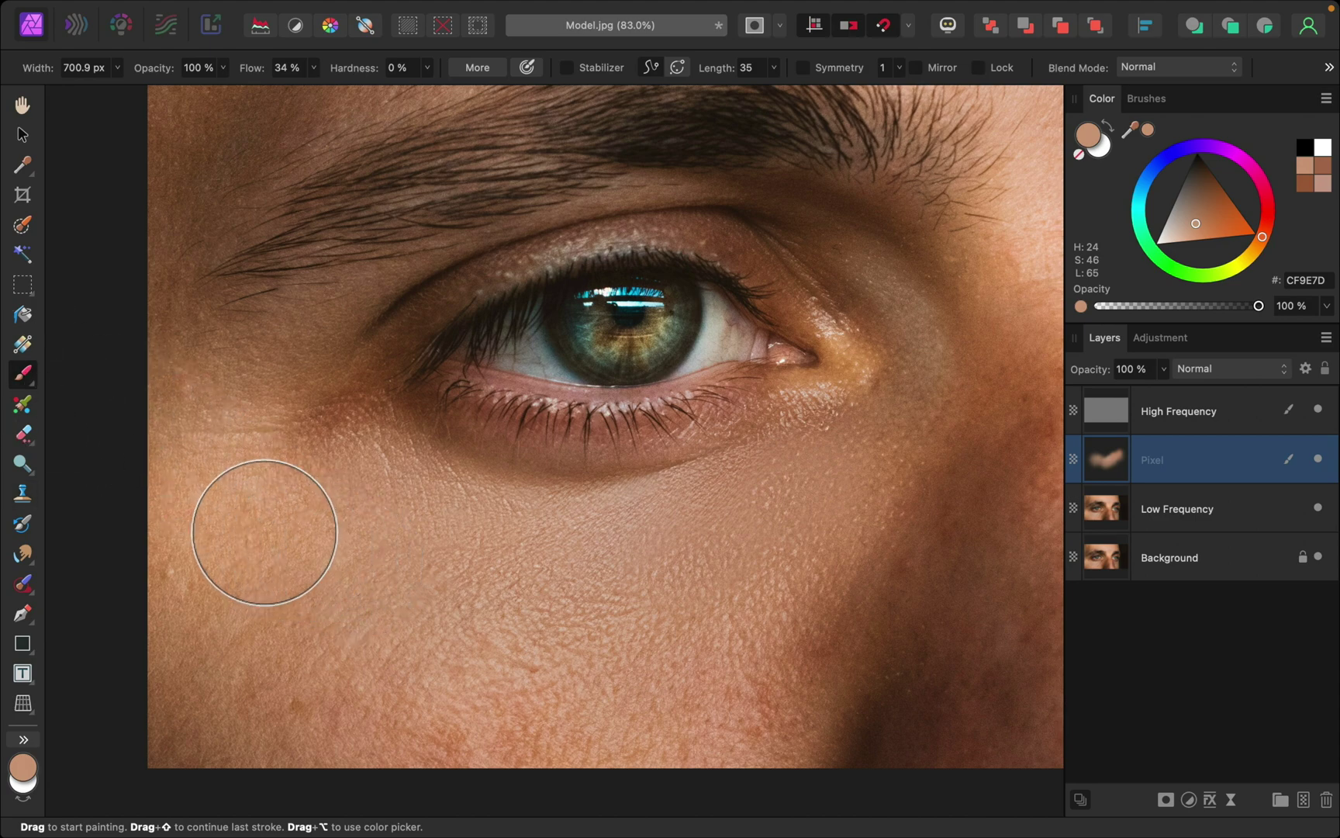
left_click(252, 536, "alt")
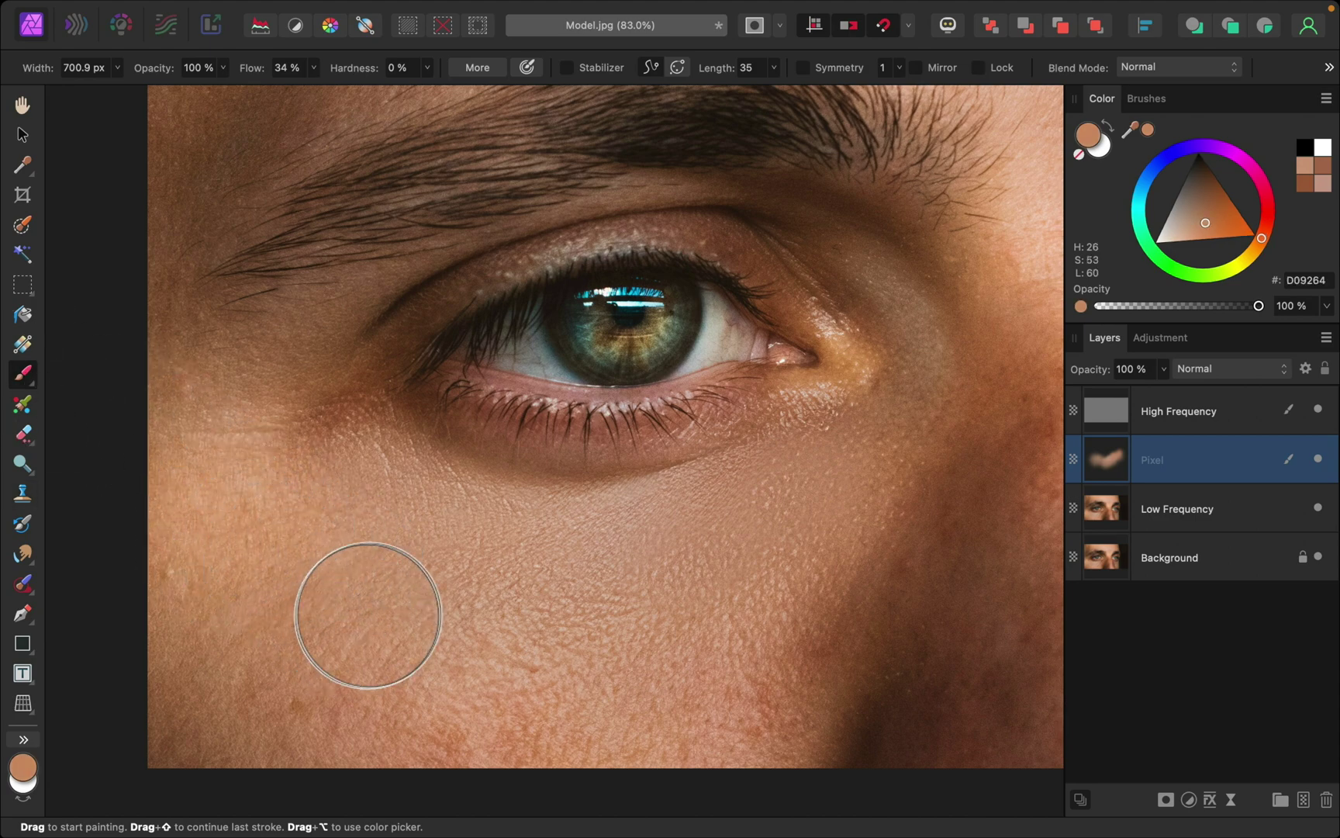
key("bracketleft")
key("bracketleft")
key("bracketleft")
left_click_drag(353, 590, 299, 593)
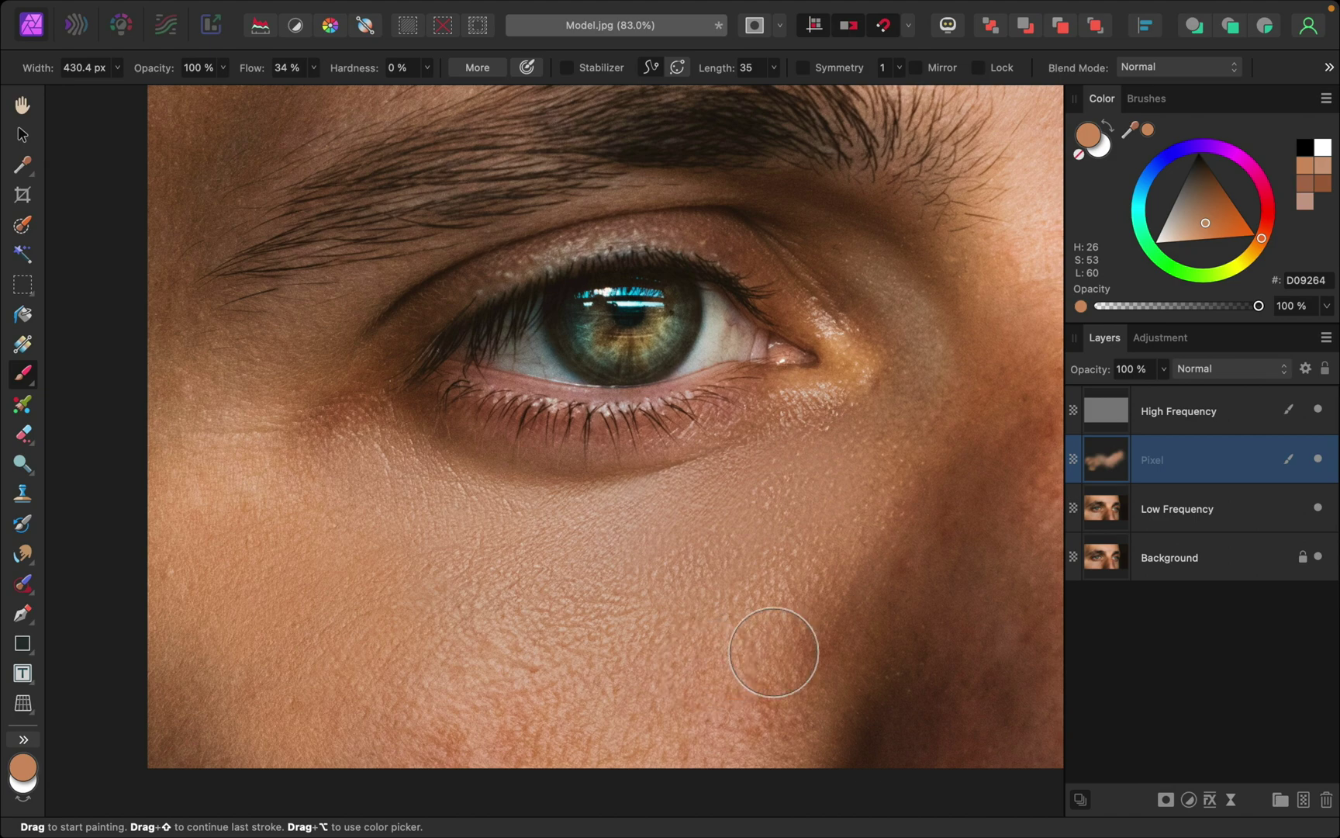
Toggle the three retouch layers off and on to compare, then reselect the Pixel layer
left_click(1191, 419)
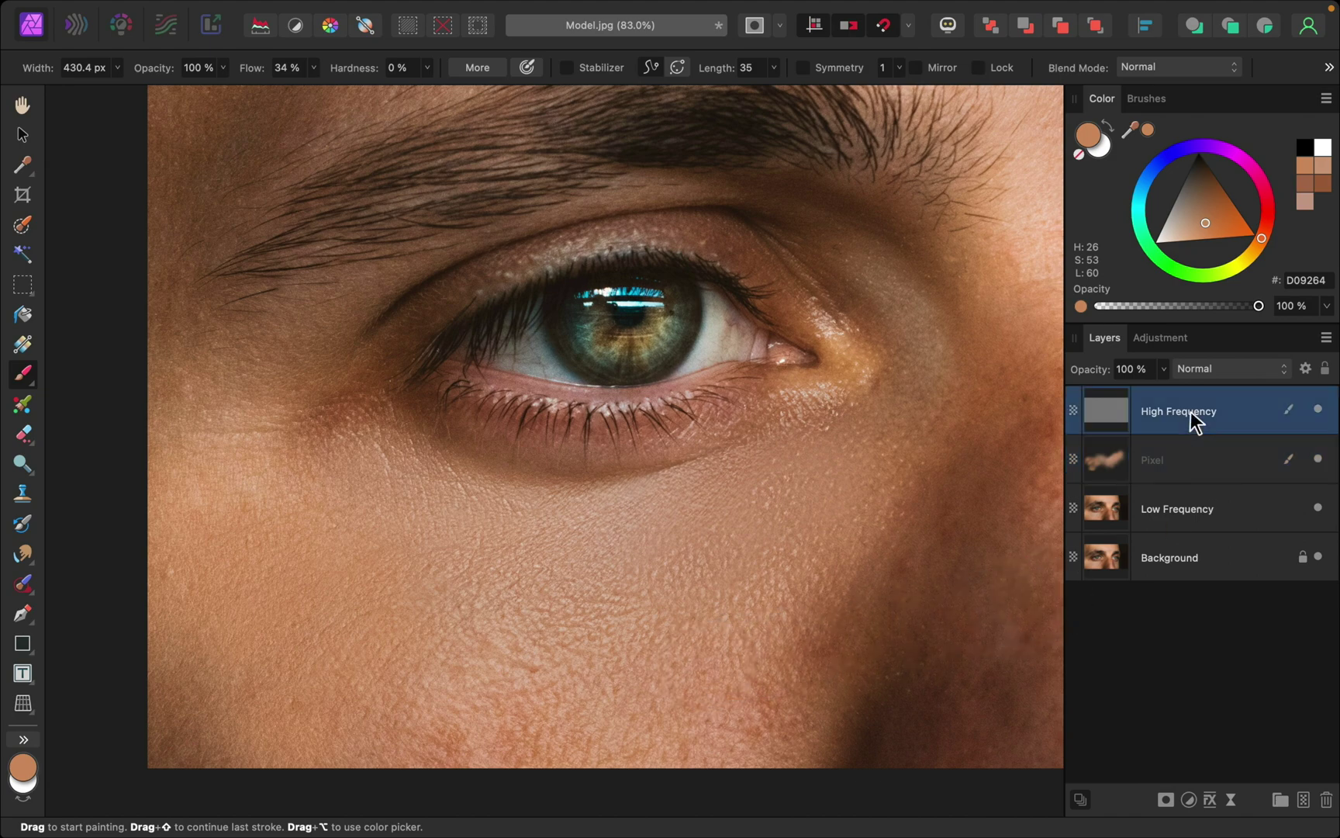
left_click(1194, 510, "shift")
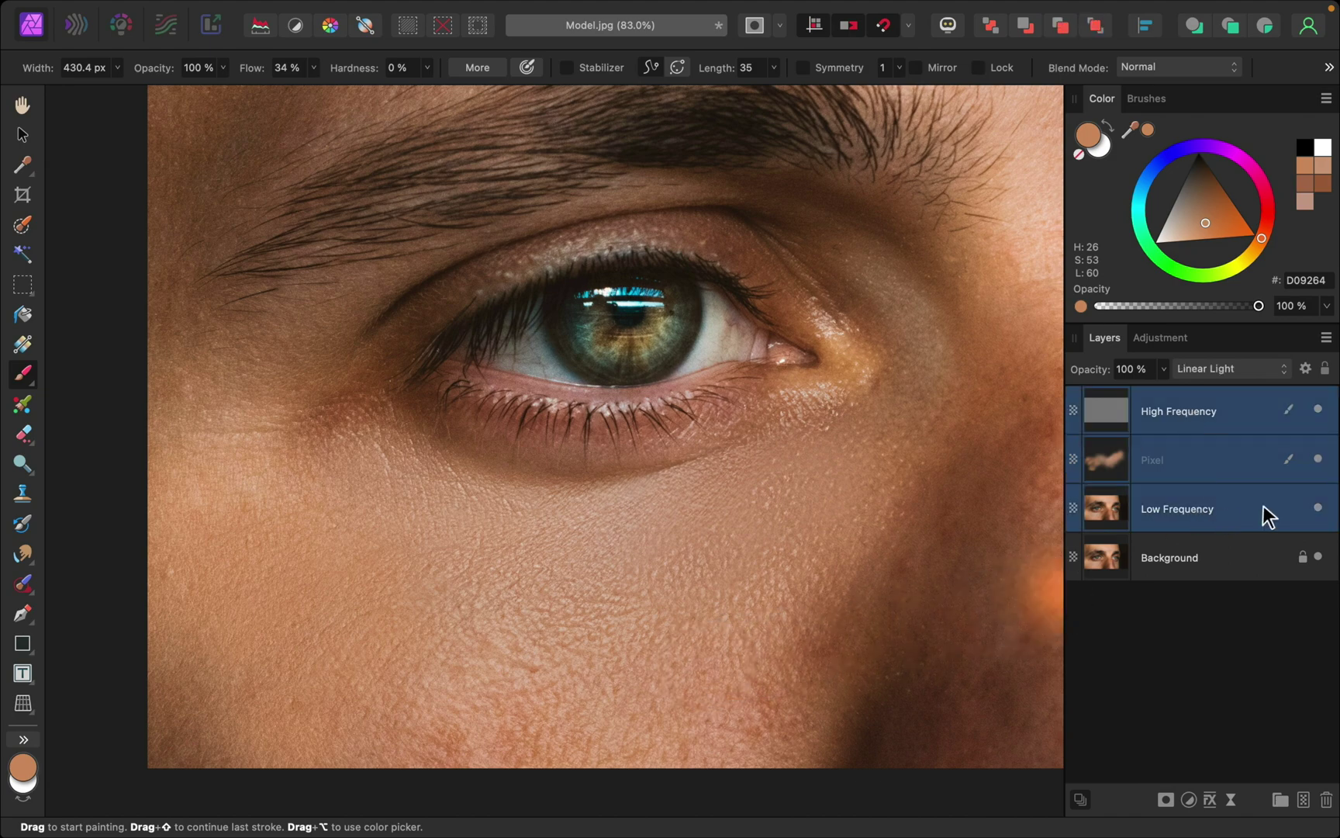
left_click(1318, 508)
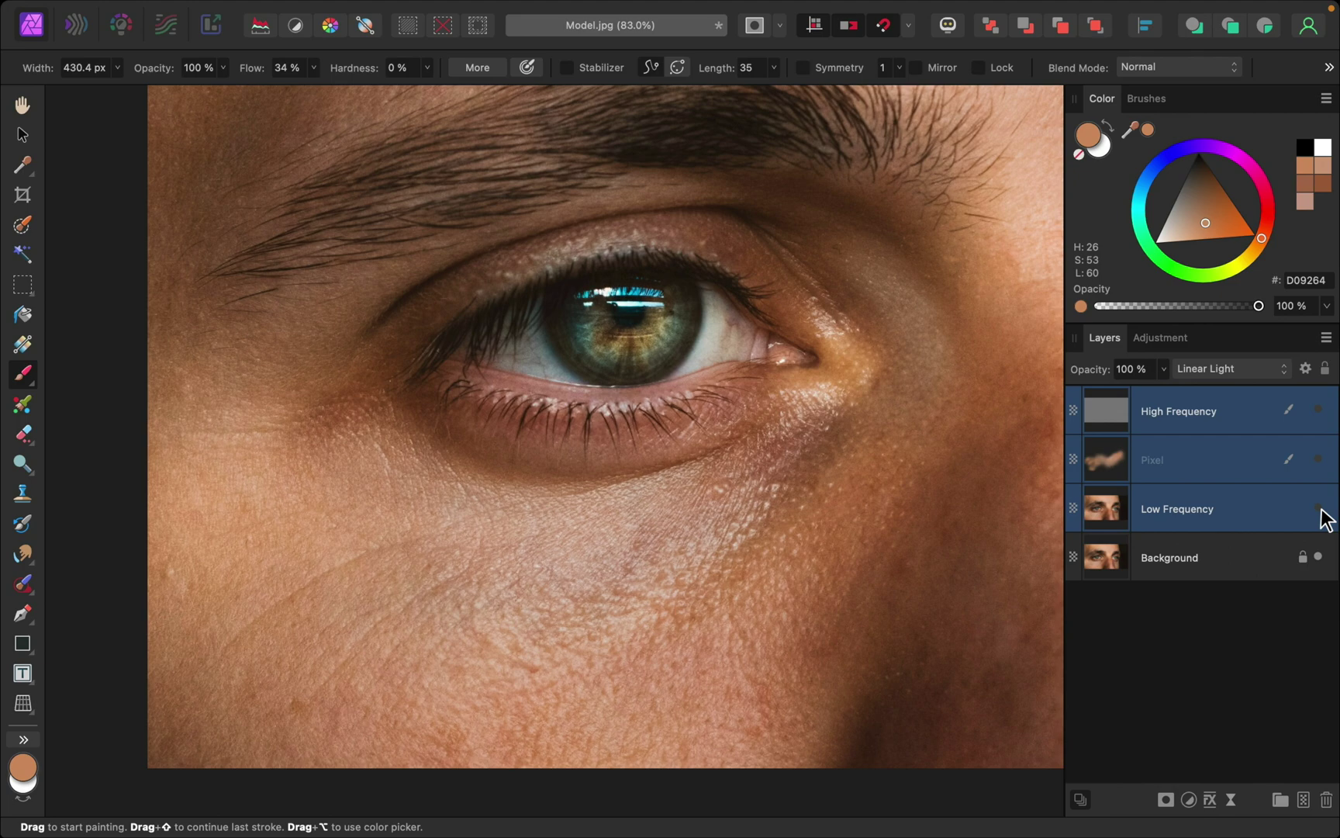
left_click(1321, 508)
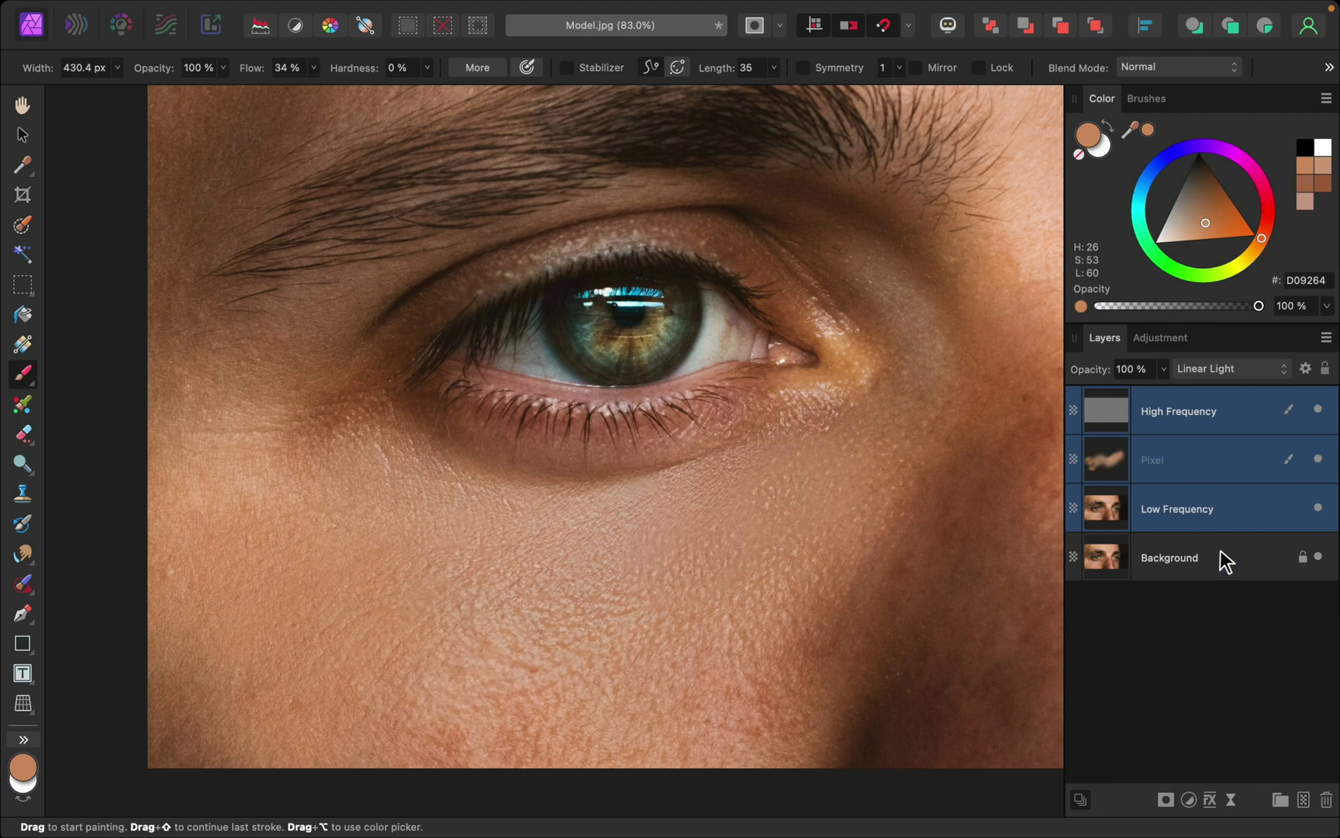
scroll(969, 637, "down", 5)
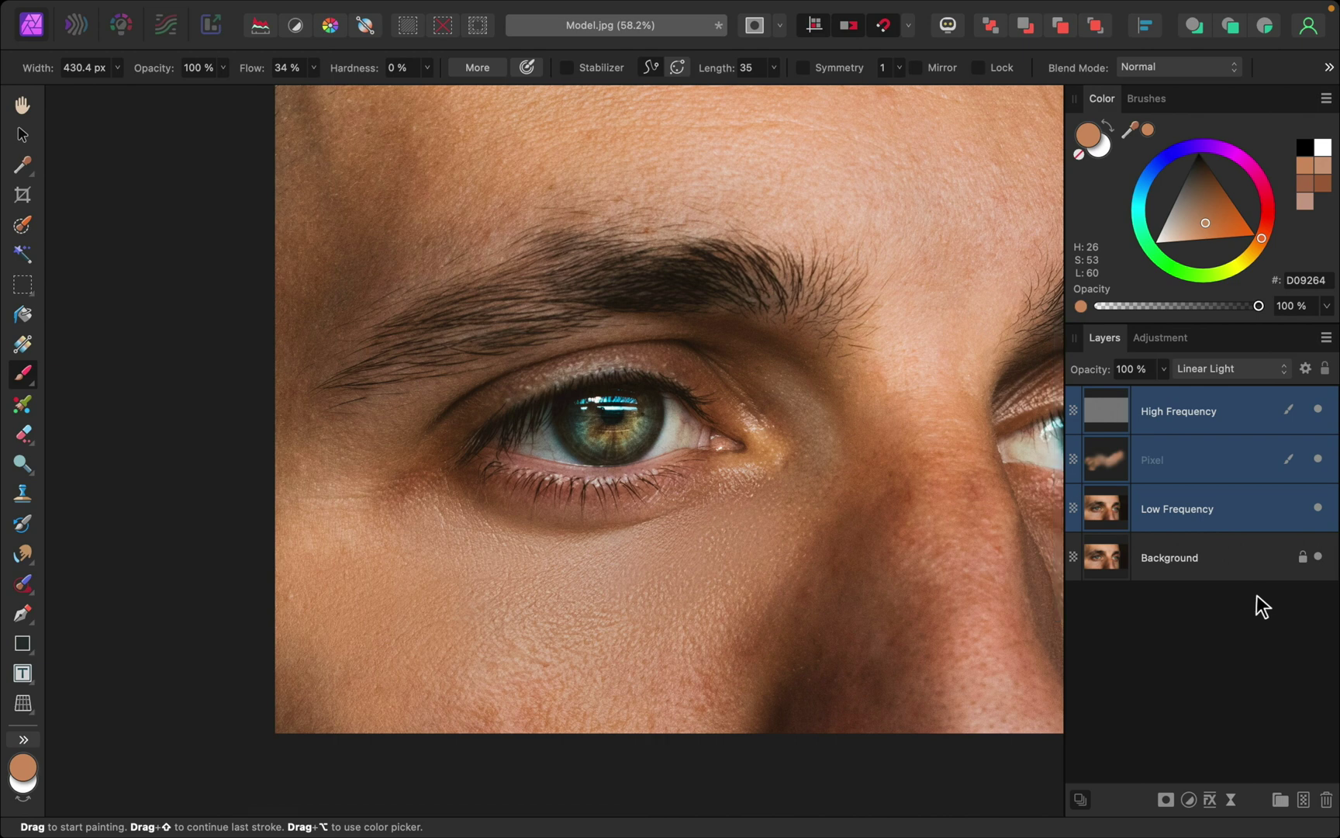
left_click(1194, 466)
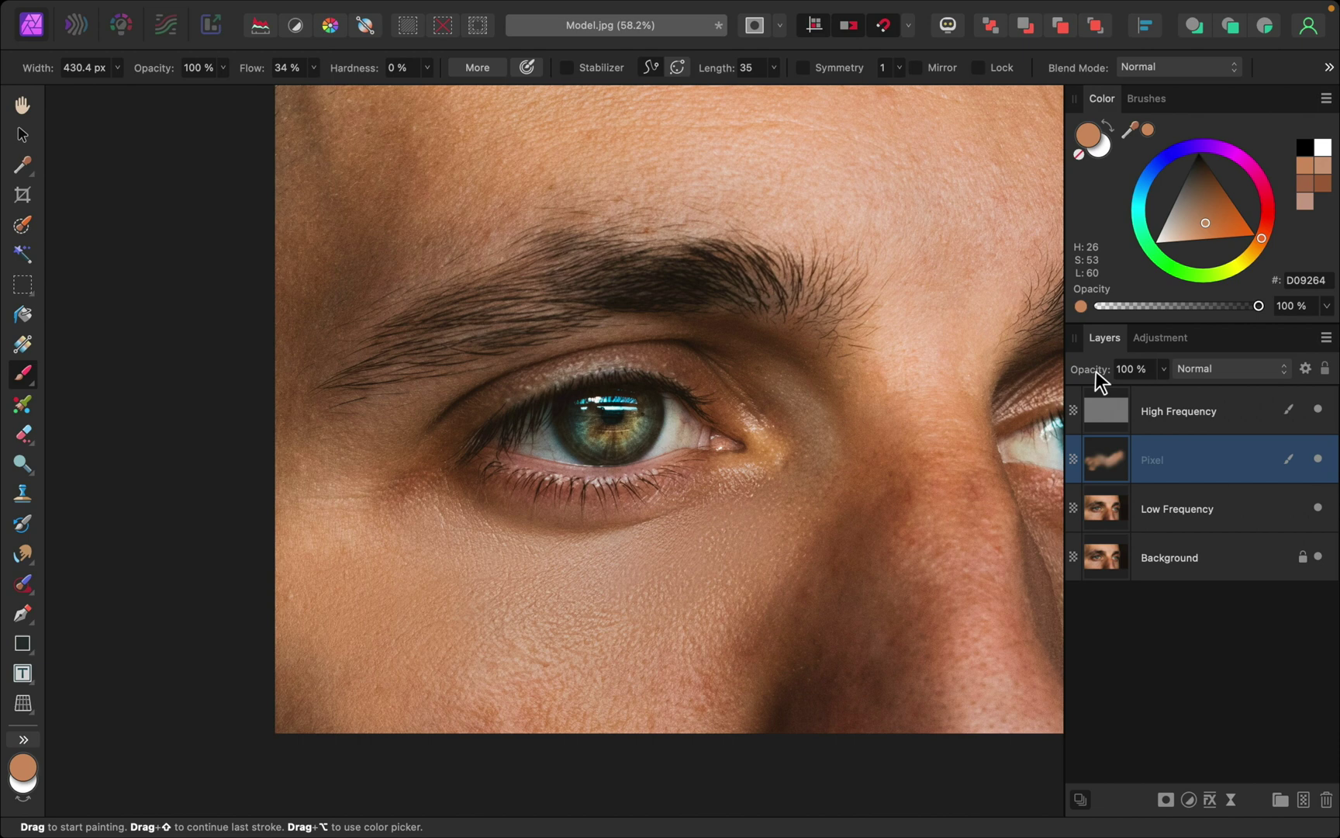
Lower the Pixel layer opacity to 59%, then toggle the retouch layers to compare before and after
left_click_drag(1096, 370, 1058, 380)
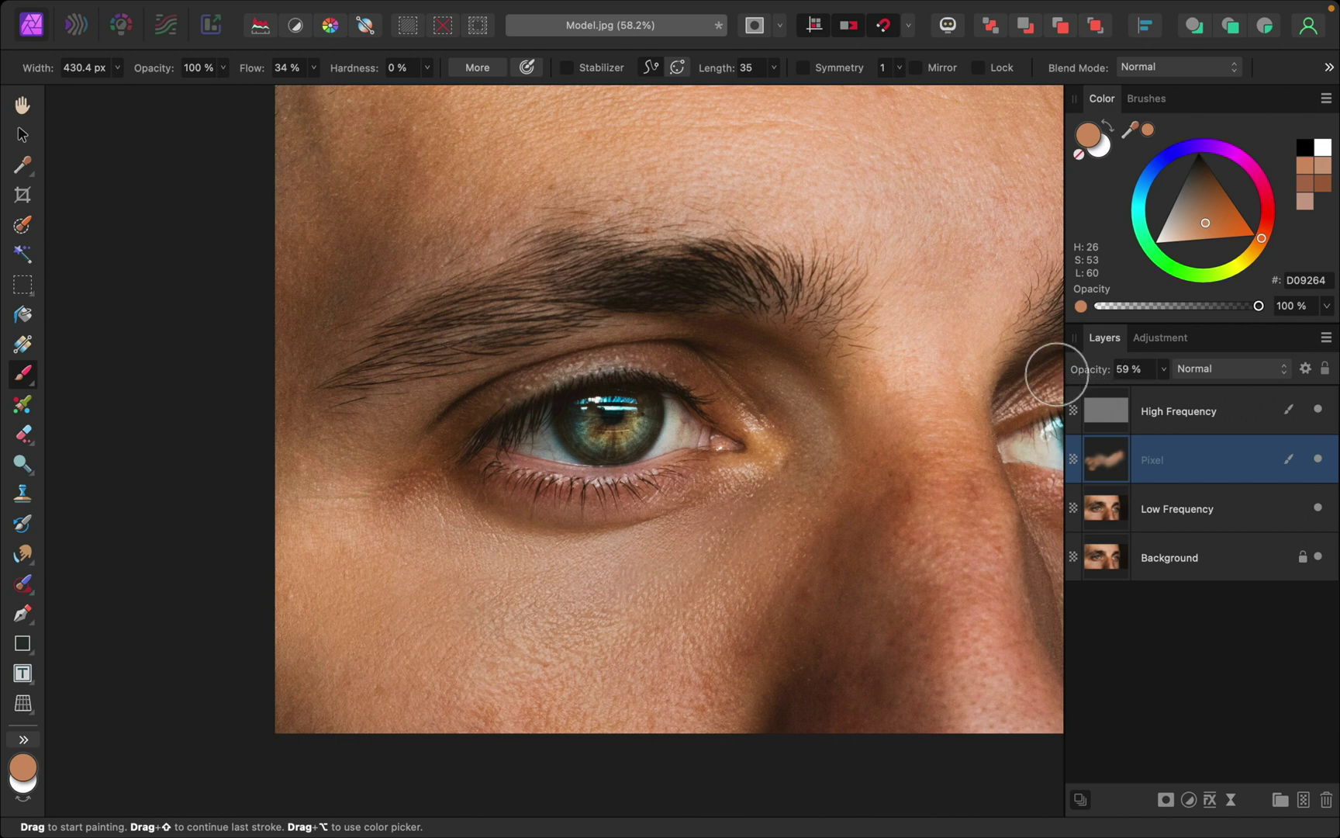
left_click(1241, 420)
left_click(1241, 515, "shift")
left_click(1319, 512, "alt")
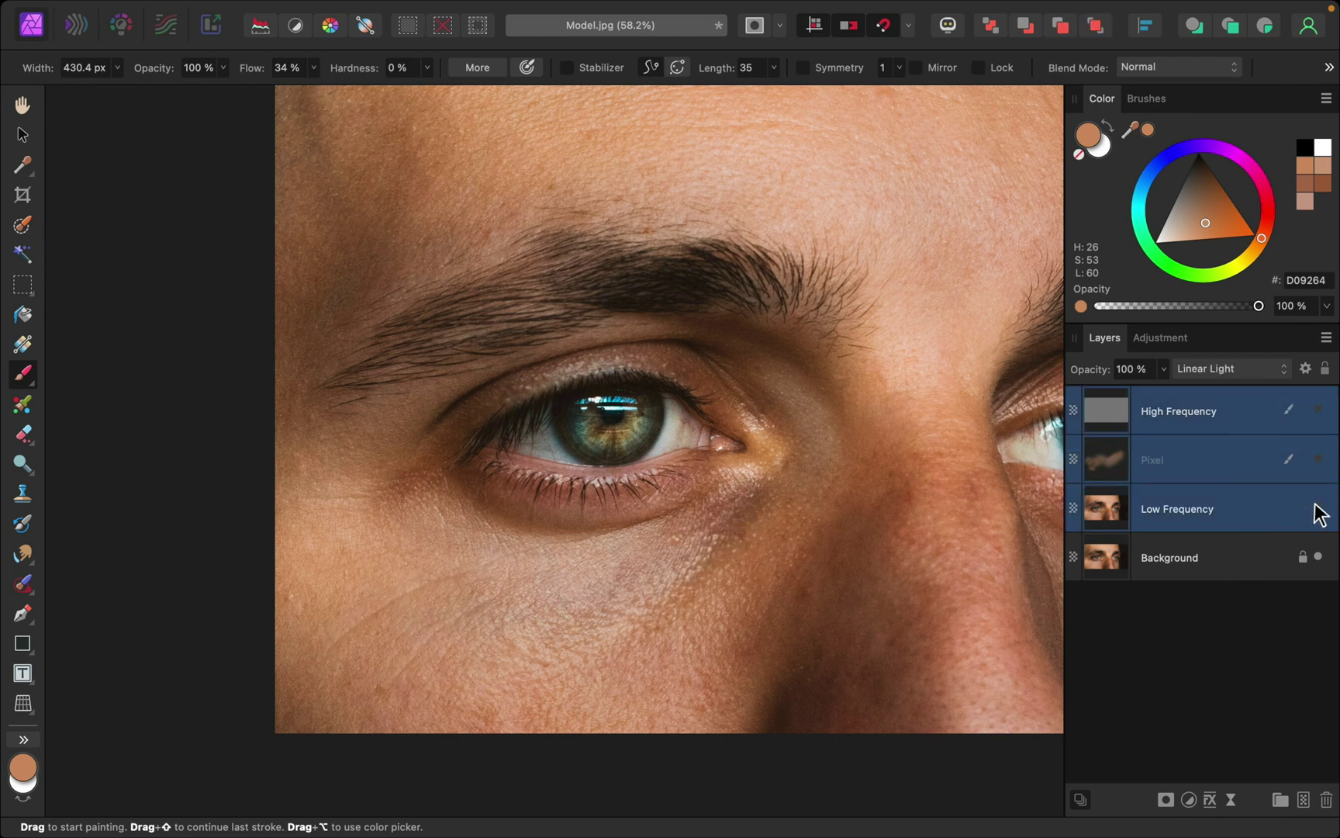
left_click(1318, 512, "alt")
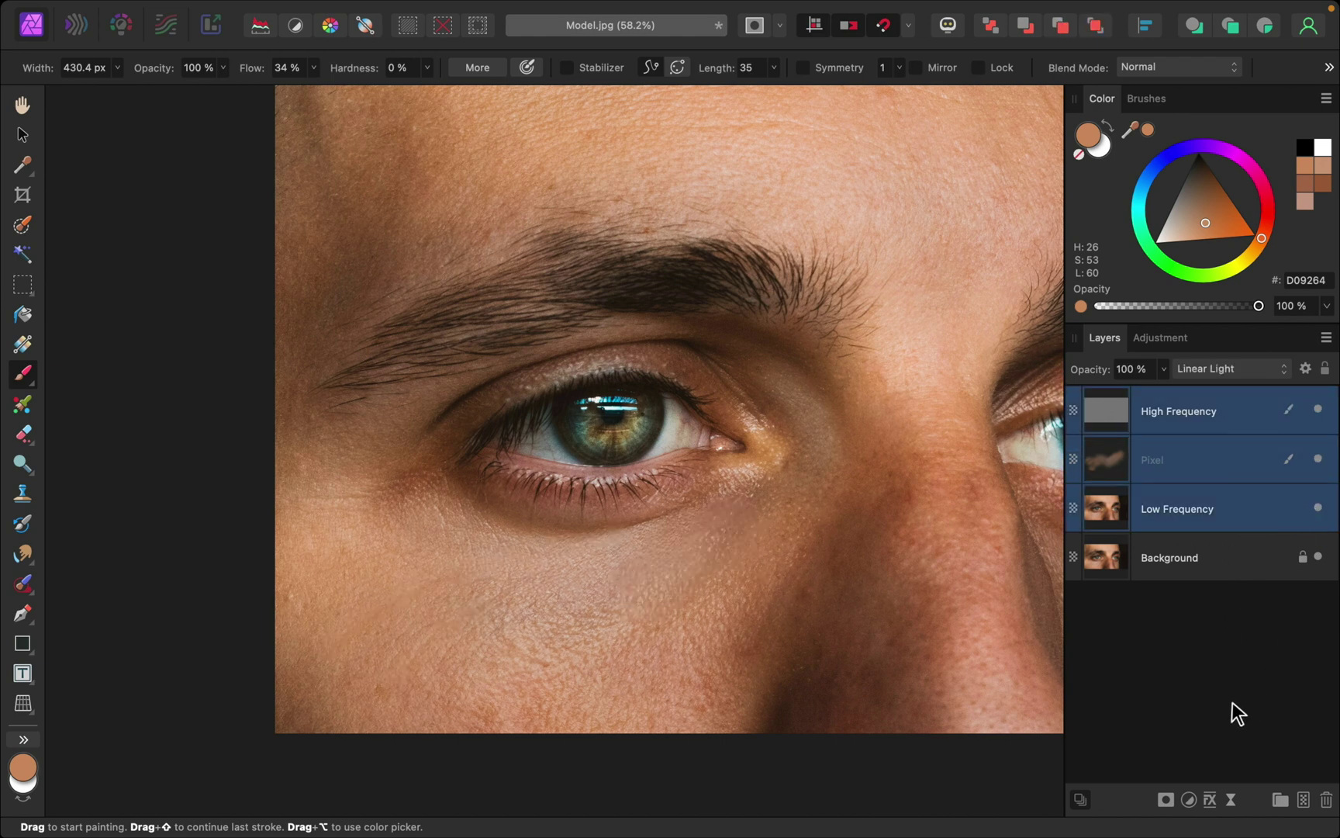